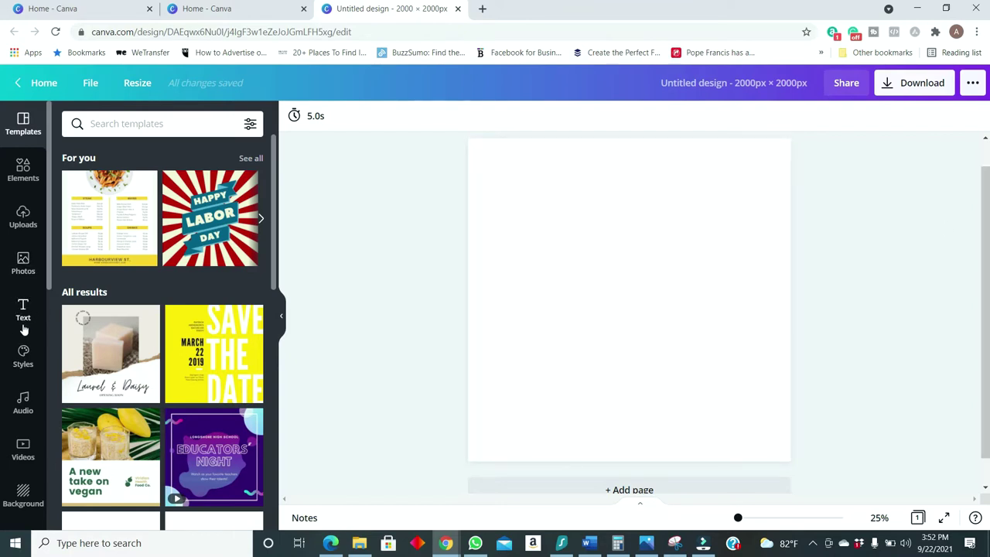
# Search the photo library for "mug mockups".
pyautogui.click(23, 267)
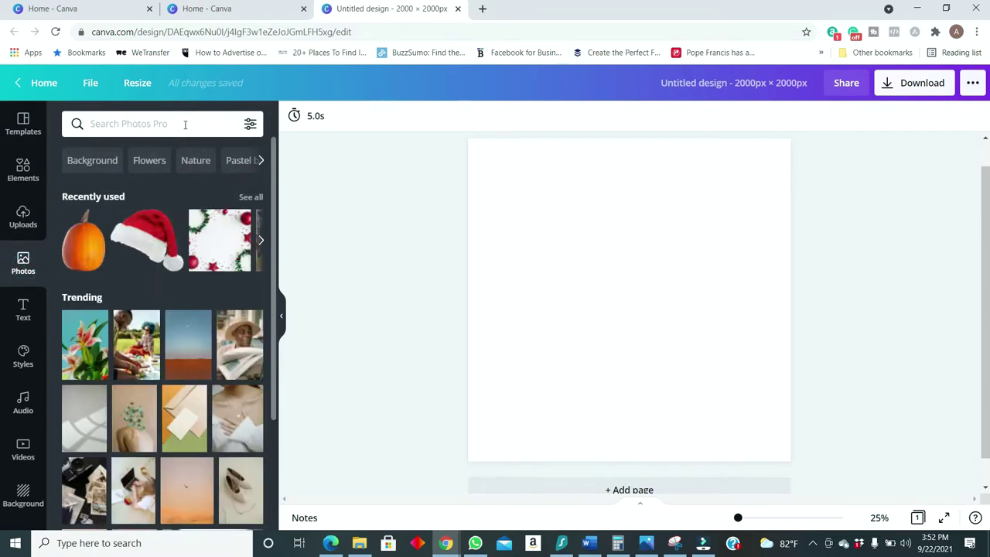
pyautogui.click(191, 119)
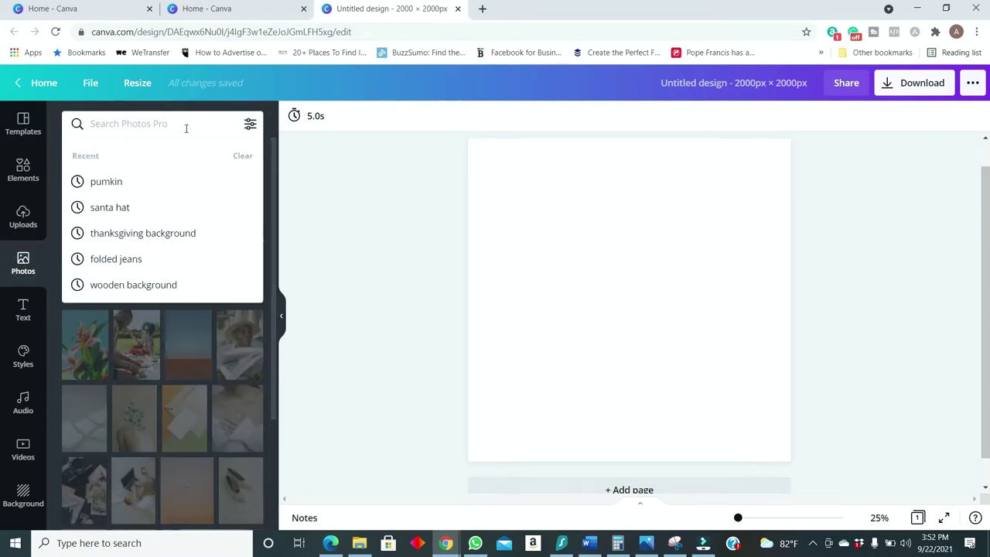
pyautogui.write('mug')
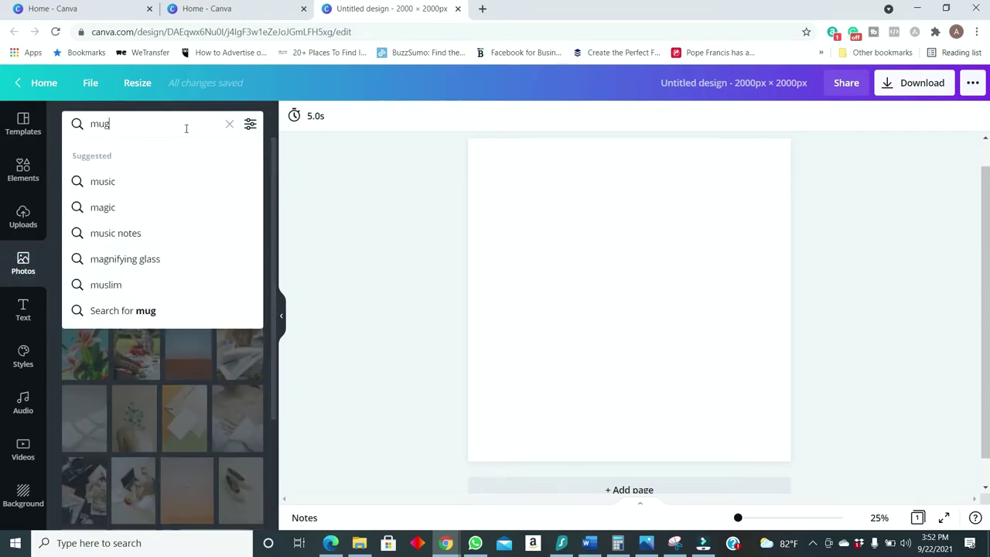
pyautogui.write(' mockups')
pyautogui.press('Return')
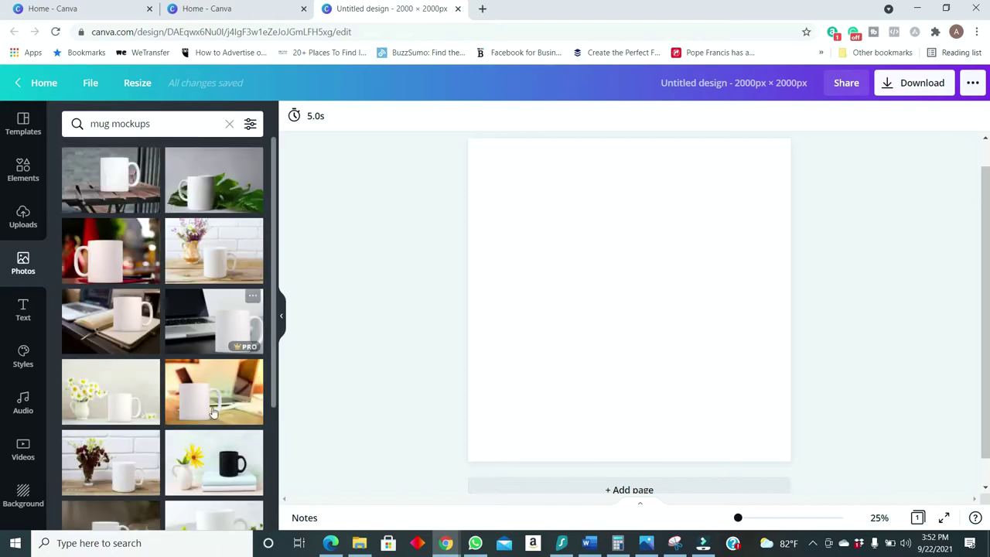
# Browse the mug mockup photos for a blank white mug suited to displaying a design.
pyautogui.scroll(-1, 225, 399)
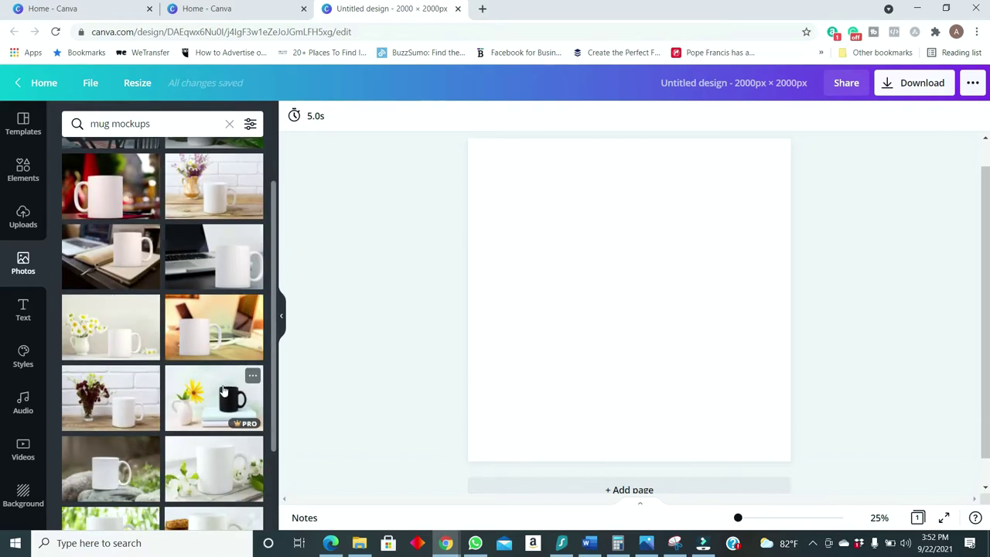
pyautogui.scroll(-4, 229, 395)
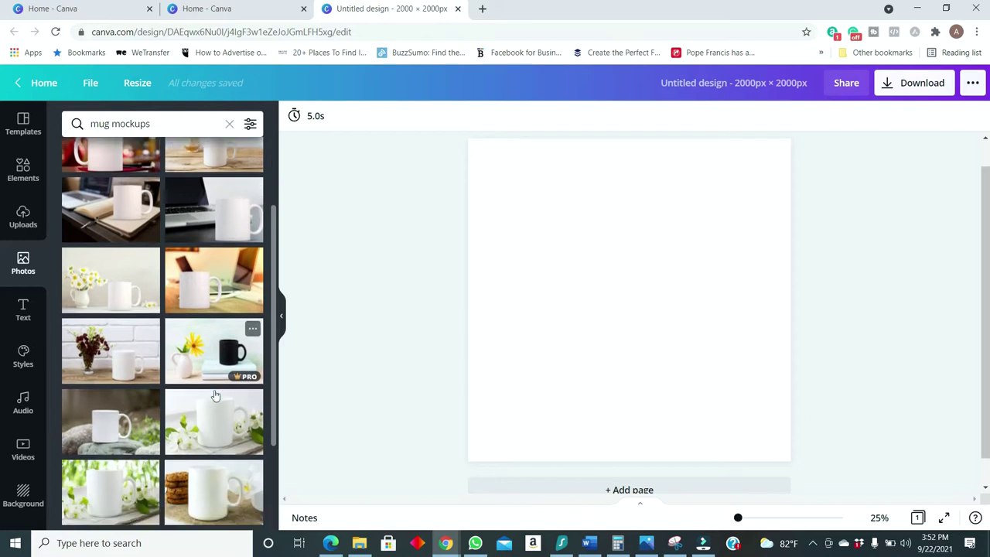
pyautogui.scroll(-5, 209, 410)
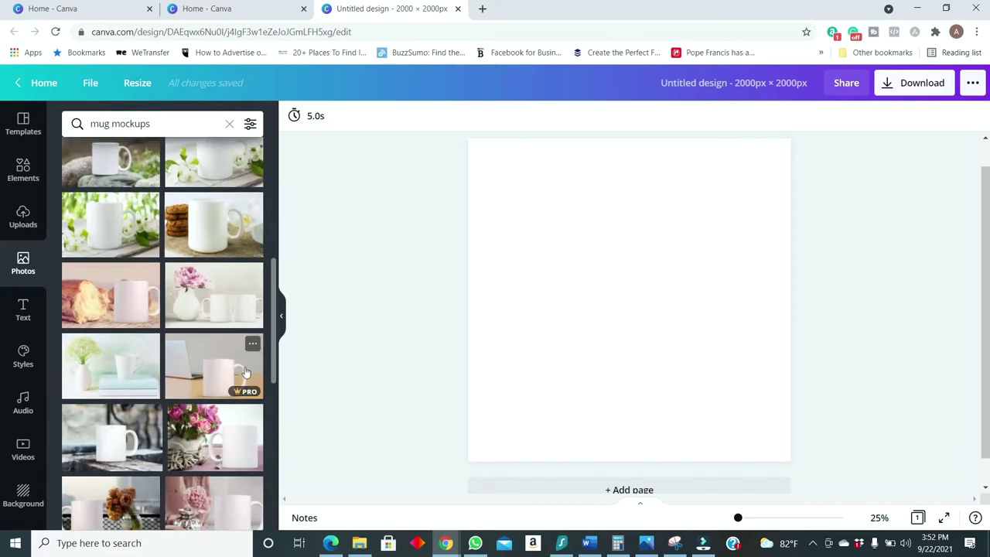
pyautogui.scroll(-6, 215, 420)
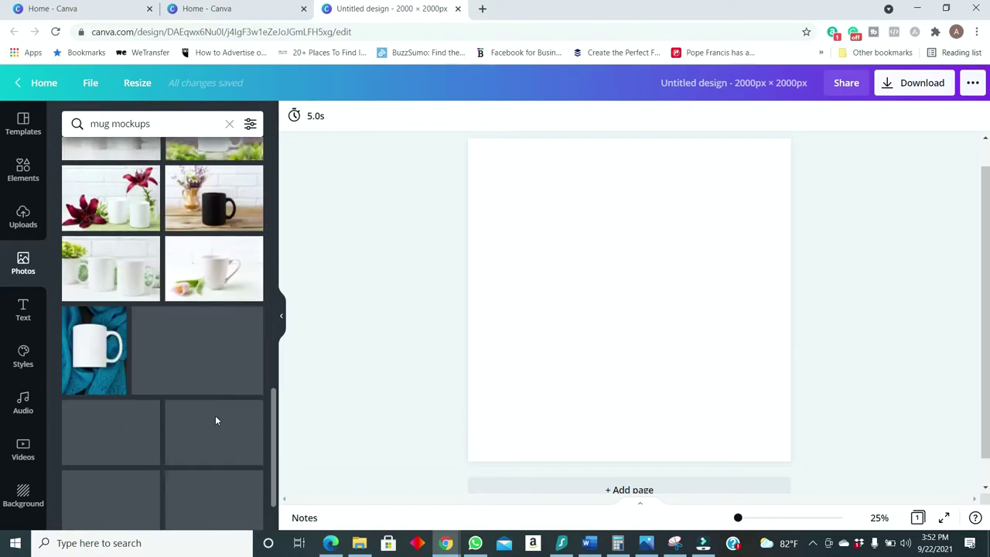
pyautogui.scroll(-1, 201, 404)
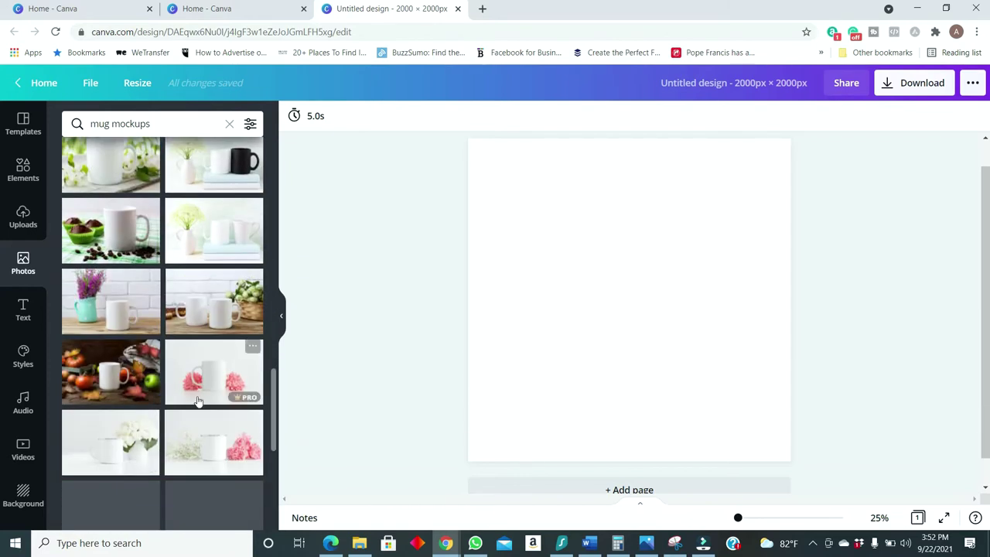
pyautogui.scroll(-3, 198, 401)
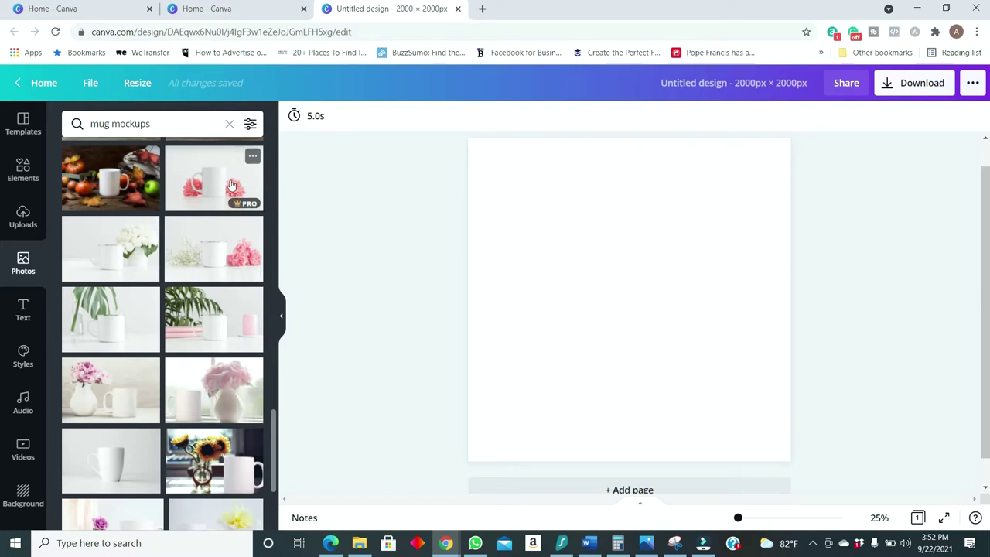
pyautogui.scroll(-5, 179, 401)
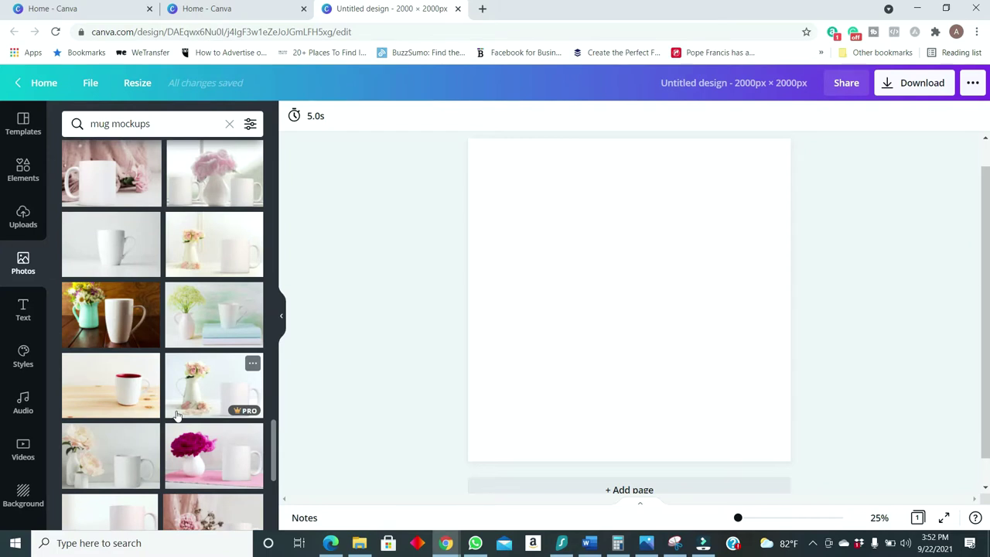
pyautogui.scroll(-6, 176, 415)
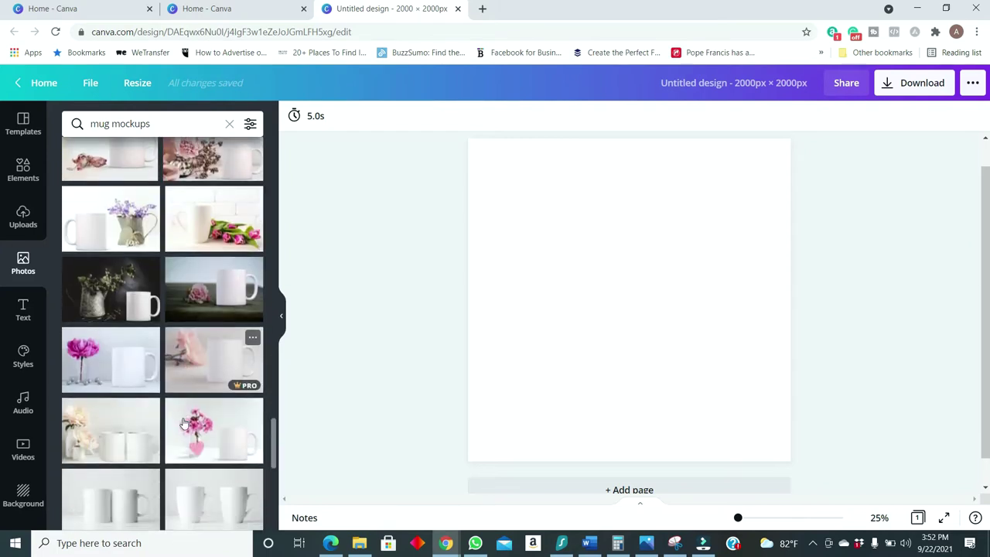
pyautogui.scroll(-6, 183, 423)
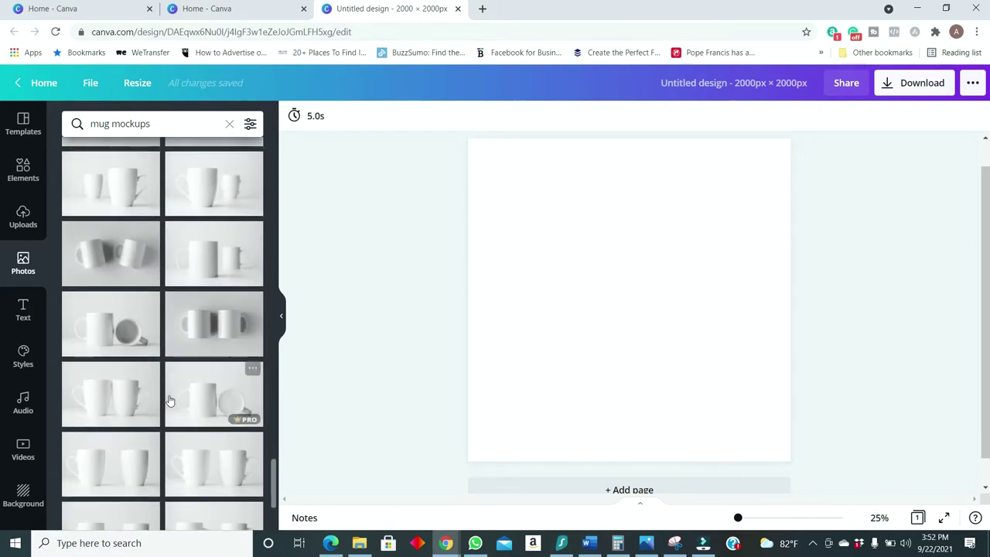
pyautogui.scroll(-3, 200, 420)
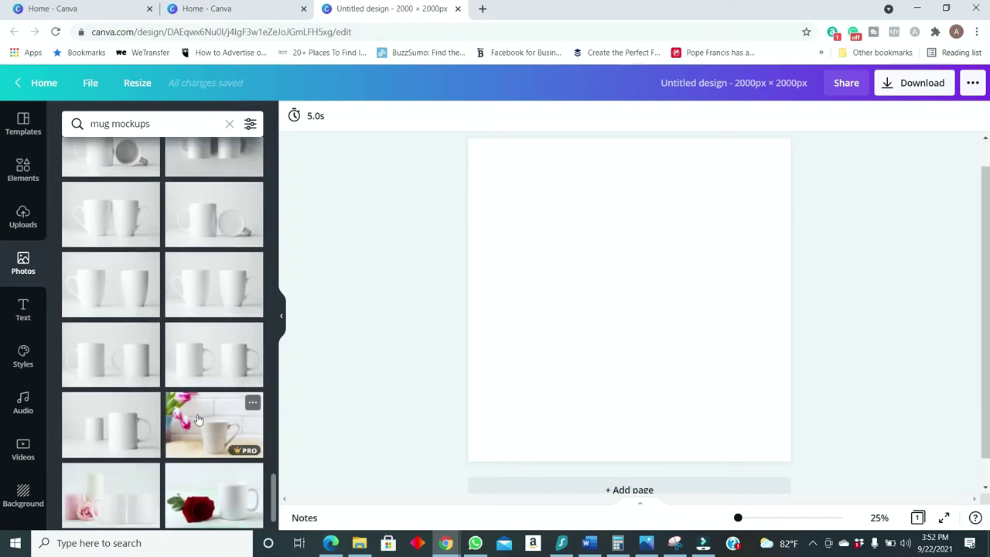
pyautogui.scroll(-5, 188, 398)
pyautogui.scroll(-3, 139, 338)
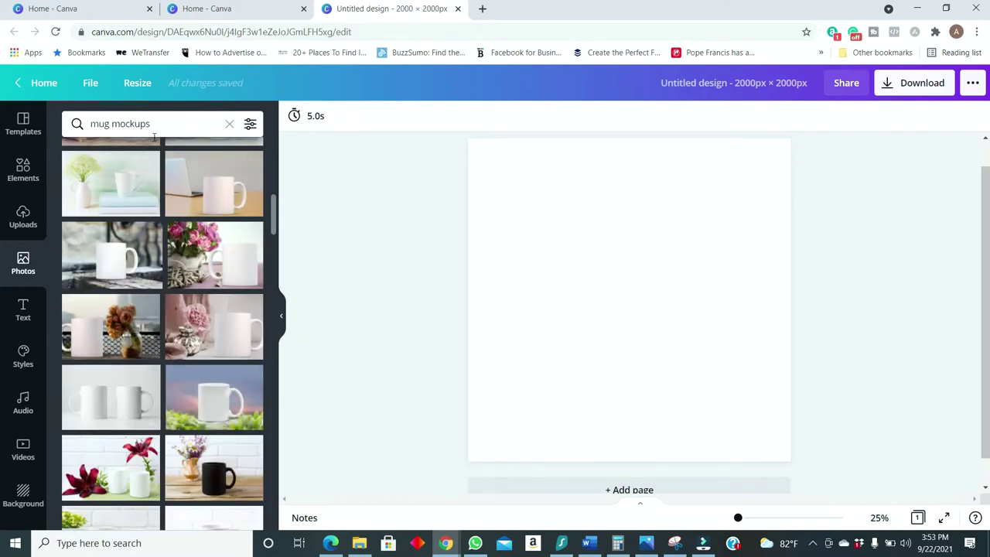
# Add the photo of a white mug beside a laptop, enlarge it to fill the page, and shift it so the whole mug shows.
pyautogui.click(217, 330)
pyautogui.moveTo(501, 215); pyautogui.dragTo(366, 137)
pyautogui.moveTo(759, 385); pyautogui.dragTo(841, 441)
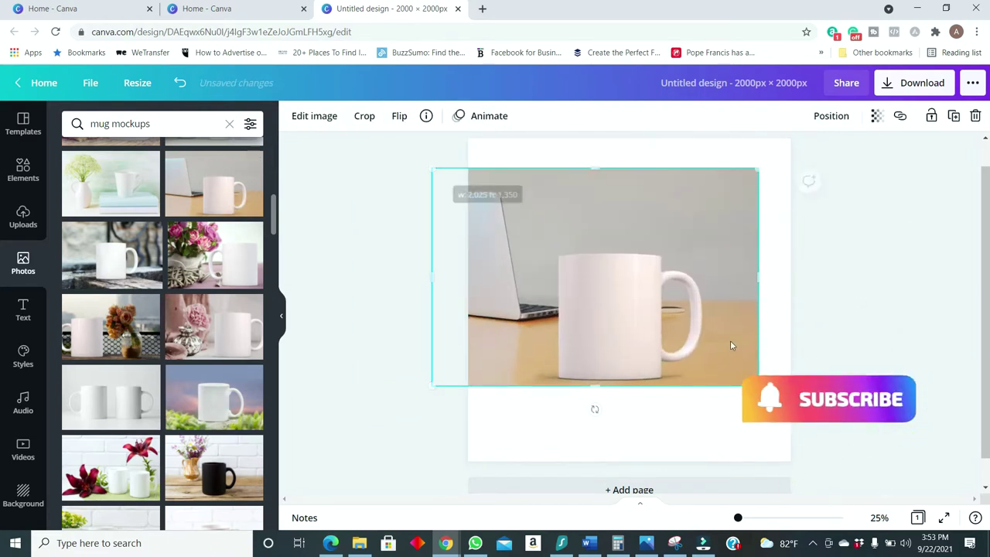
pyautogui.moveTo(758, 385); pyautogui.dragTo(821, 482)
pyautogui.moveTo(650, 168); pyautogui.dragTo(650, 113)
pyautogui.doubleClick(667, 308)
pyautogui.moveTo(667, 307); pyautogui.dragTo(623, 307)
pyautogui.click(947, 307)
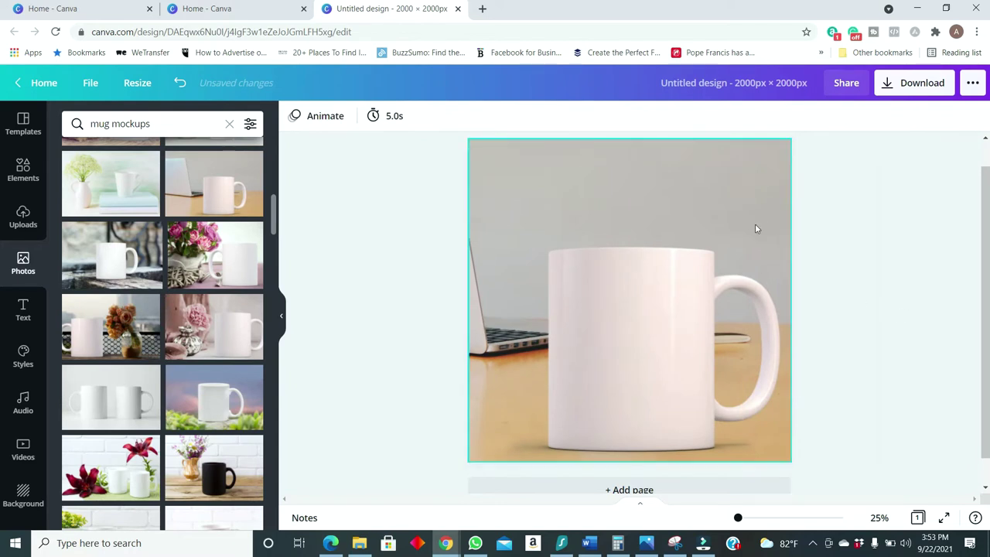
# Place the uploaded jack-o'-lantern image on the page, shrink it to fit the mug, and centre it on the mug's front.
pyautogui.click(23, 218)
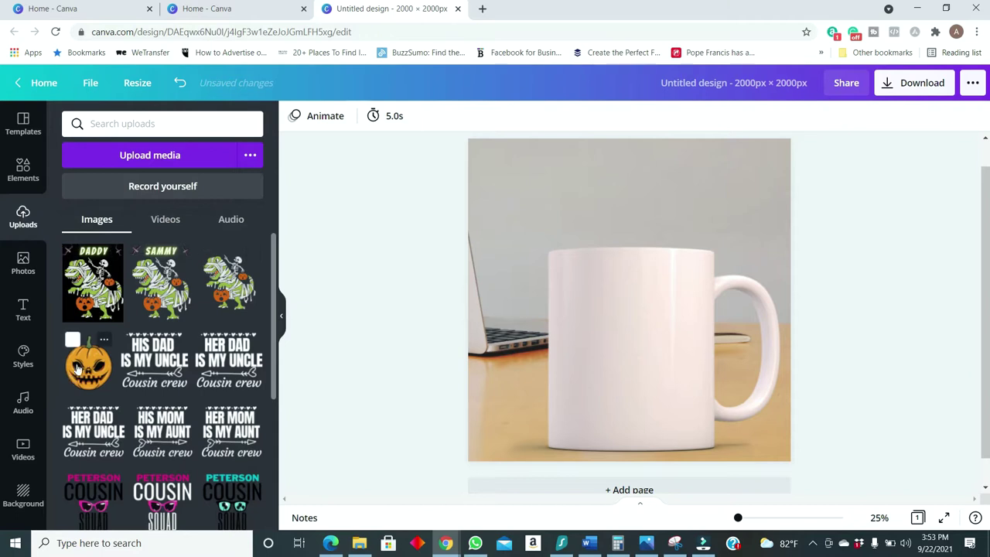
pyautogui.click(77, 373)
pyautogui.moveTo(718, 177); pyautogui.dragTo(655, 267)
pyautogui.moveTo(612, 341); pyautogui.dragTo(653, 343)
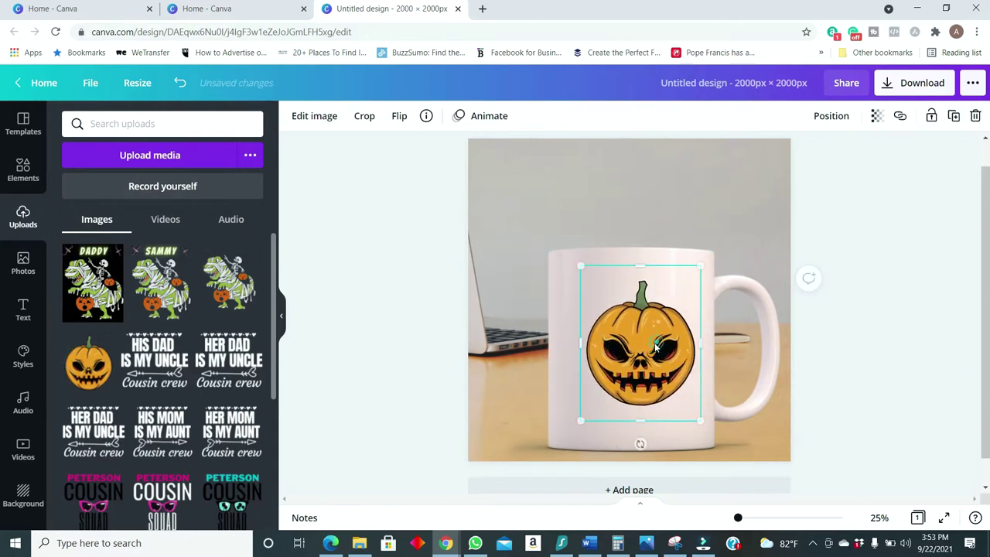
pyautogui.click(846, 316)
# Duplicate the page and, on the copy, replace the laptop mug background with the photo of two white mugs and red lilies.
pyautogui.scroll(1, 789, 316)
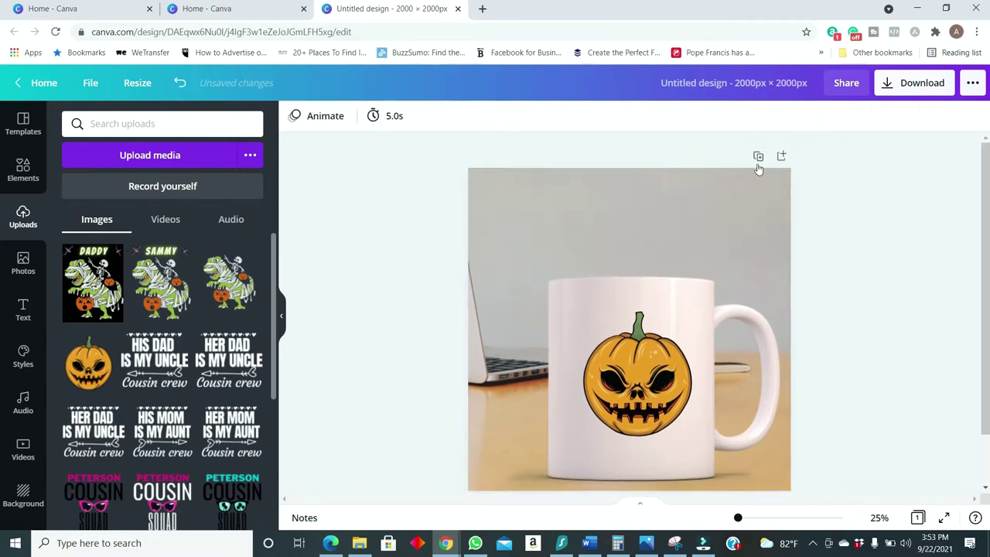
pyautogui.click(758, 157)
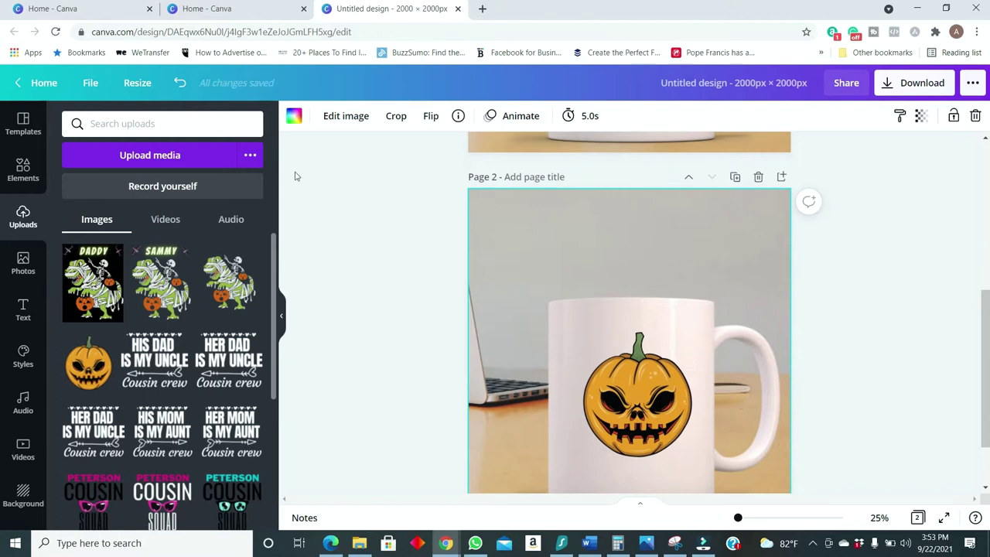
pyautogui.click(23, 309)
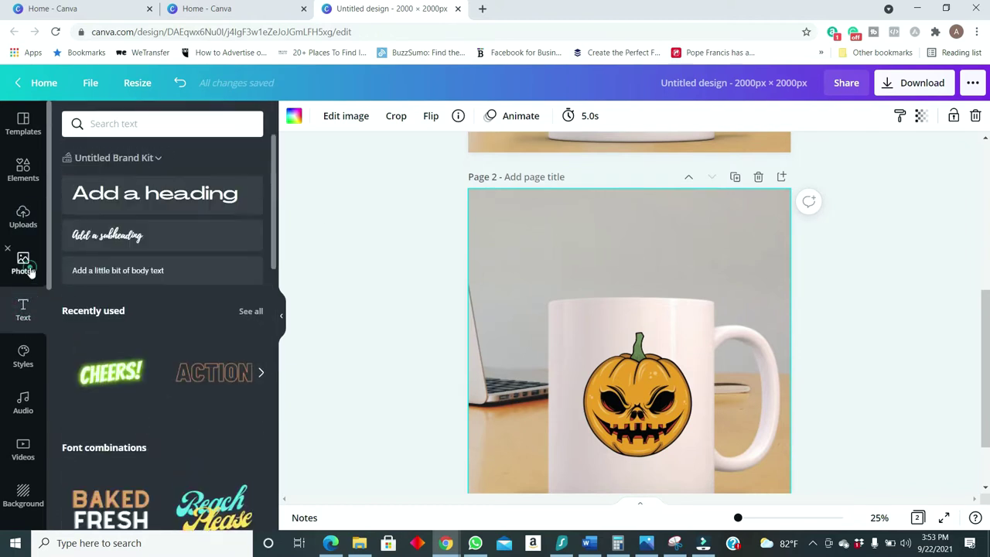
pyautogui.click(23, 263)
pyautogui.scroll(-3, 105, 275)
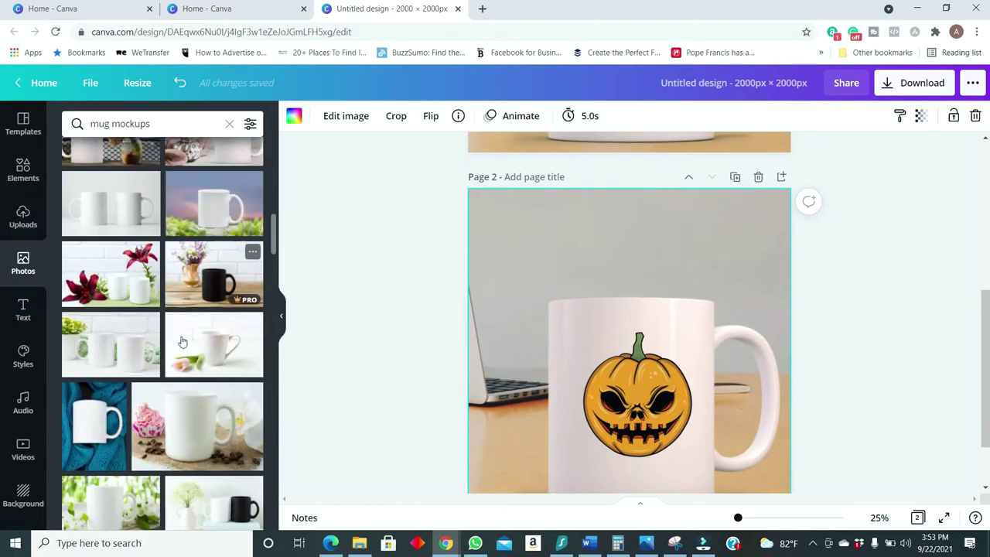
pyautogui.click(104, 275)
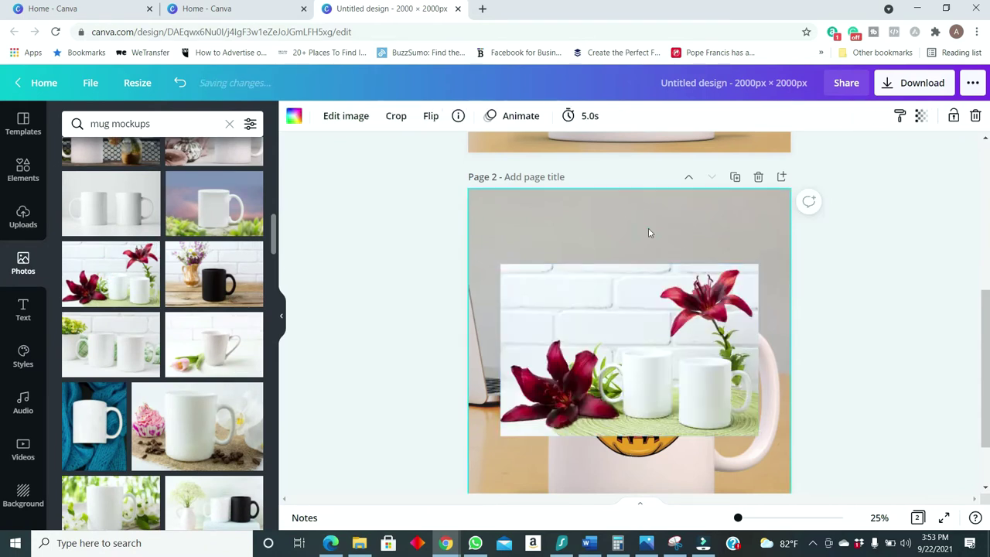
pyautogui.press('Delete')
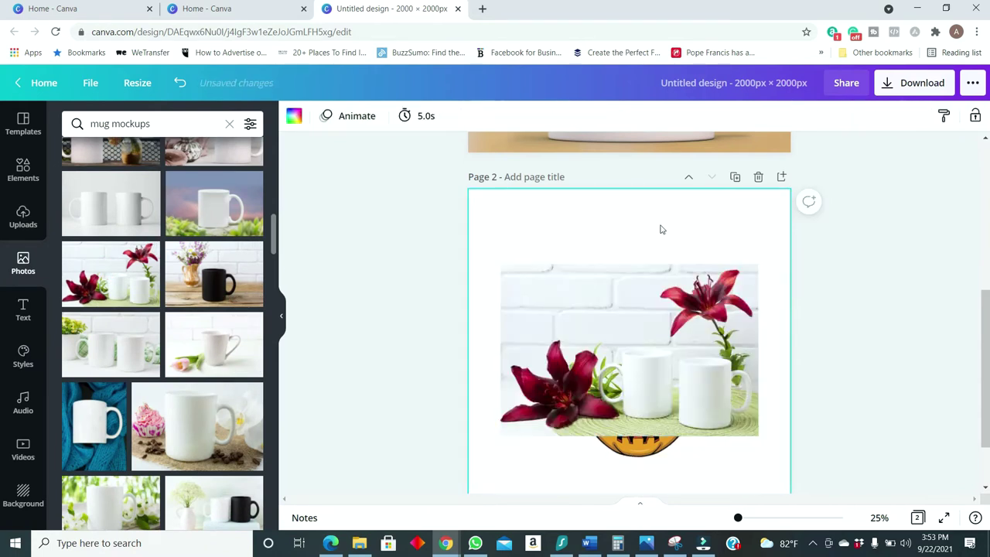
# Enlarge the two-mug lily photo to fill page 2 and shift its crop so both mugs are in frame.
pyautogui.click(541, 294)
pyautogui.moveTo(495, 267); pyautogui.dragTo(357, 168)
pyautogui.moveTo(758, 435); pyautogui.dragTo(875, 515)
pyautogui.doubleClick(658, 416)
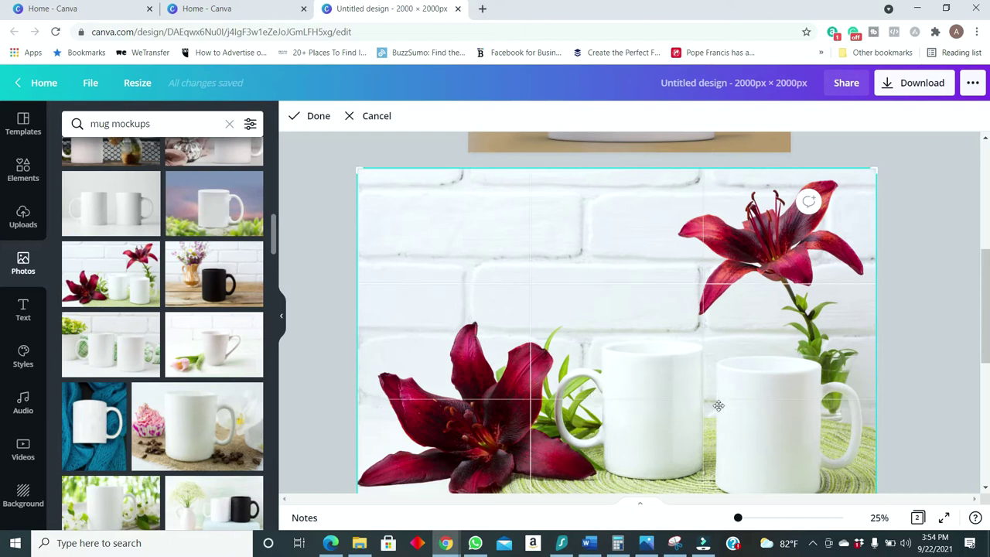
pyautogui.click(847, 367)
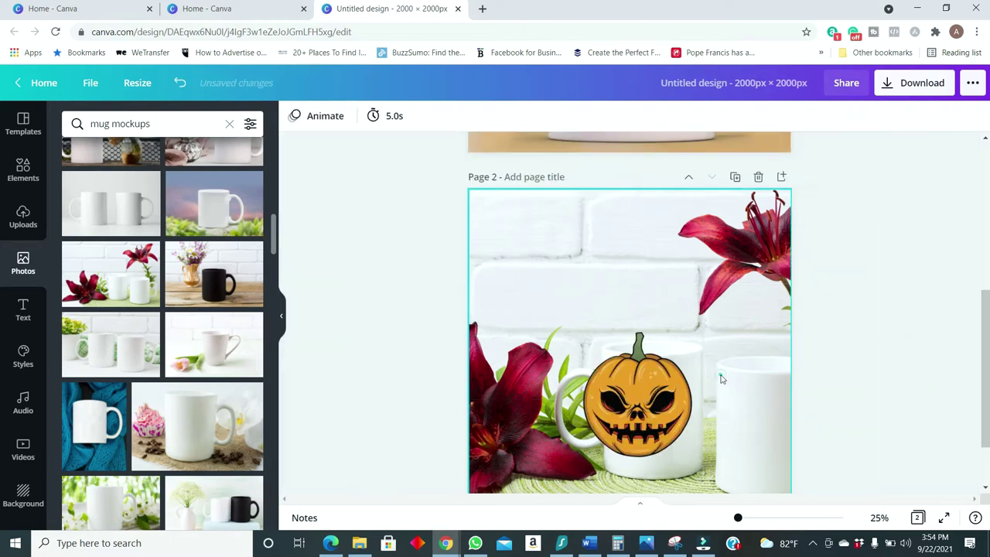
pyautogui.doubleClick(720, 374)
pyautogui.moveTo(720, 375); pyautogui.dragTo(635, 358)
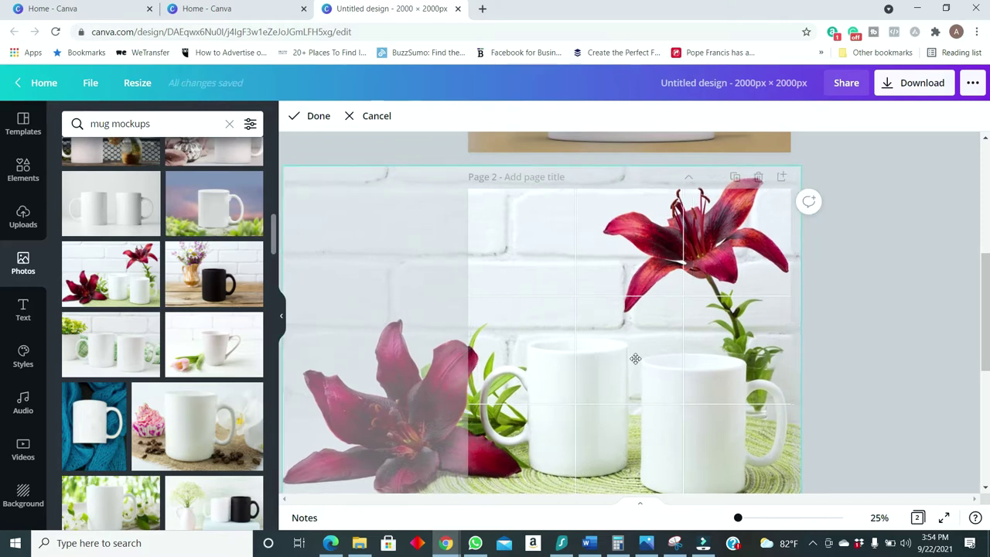
pyautogui.click(844, 340)
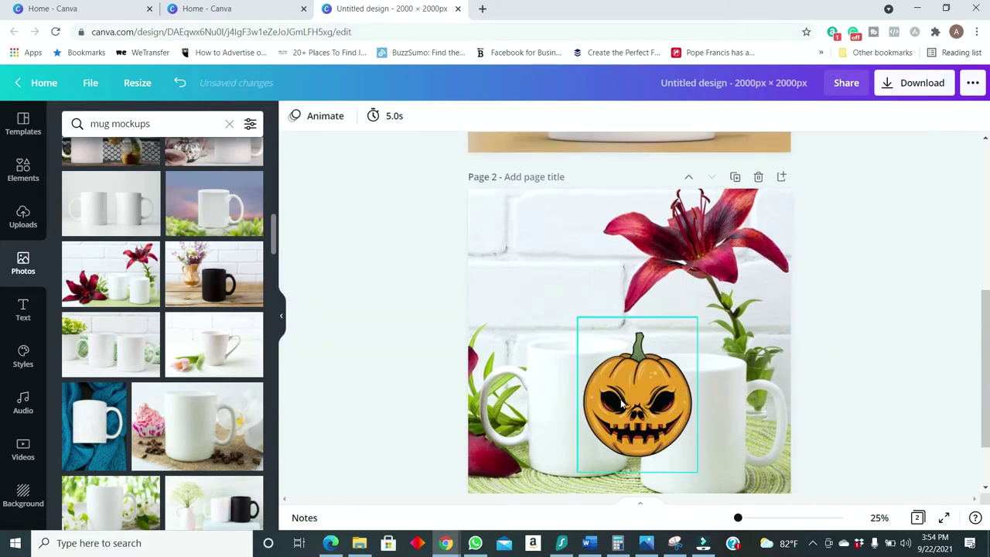
# Shrink the jack-o'-lantern on page 2 and move it onto the front of the right-hand mug.
pyautogui.click(626, 333)
pyautogui.moveTo(680, 330); pyautogui.dragTo(657, 370)
pyautogui.moveTo(626, 410); pyautogui.dragTo(702, 414)
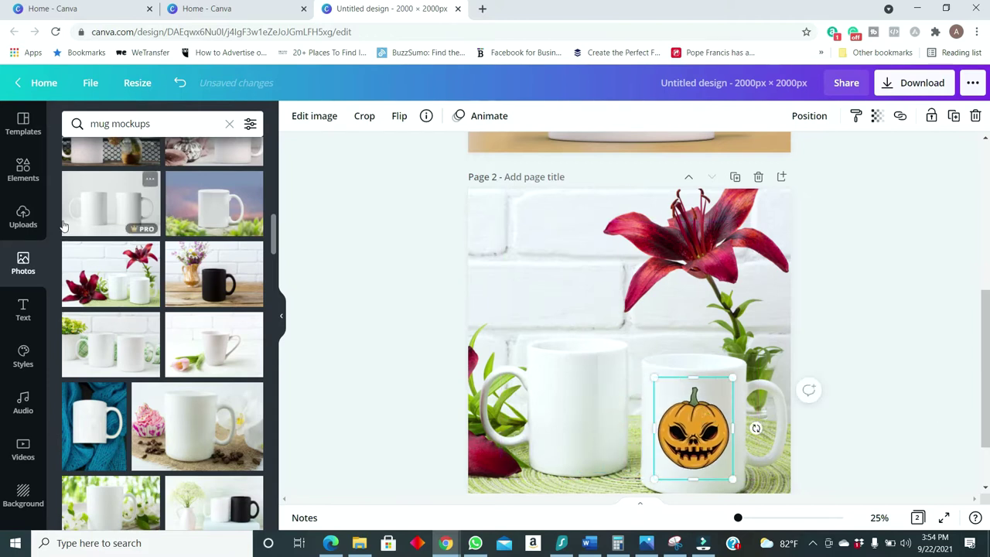
# Search photos for "apple" and place the single red apple with a leaf on the left-hand mug at about 696 × 555 px.
pyautogui.click(156, 126)
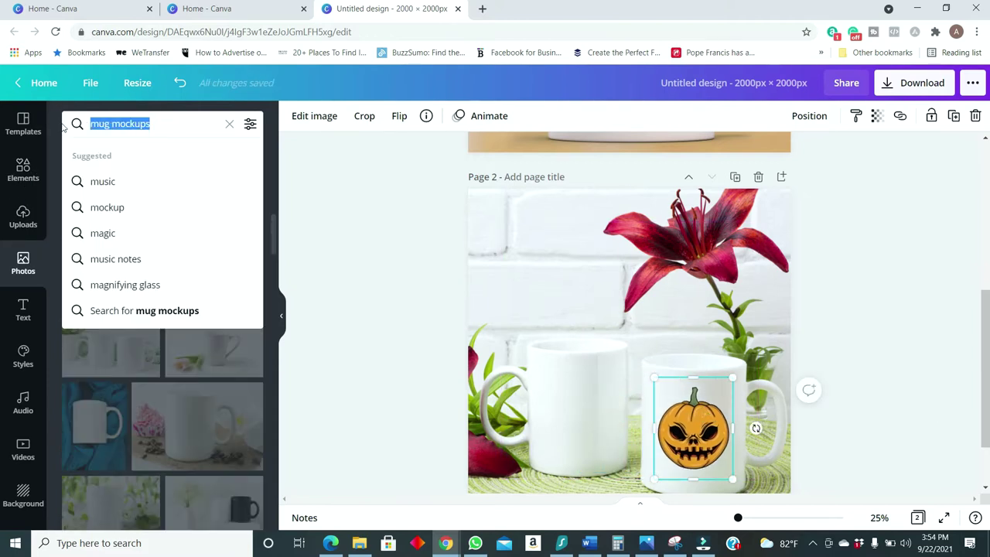
pyautogui.write('apple')
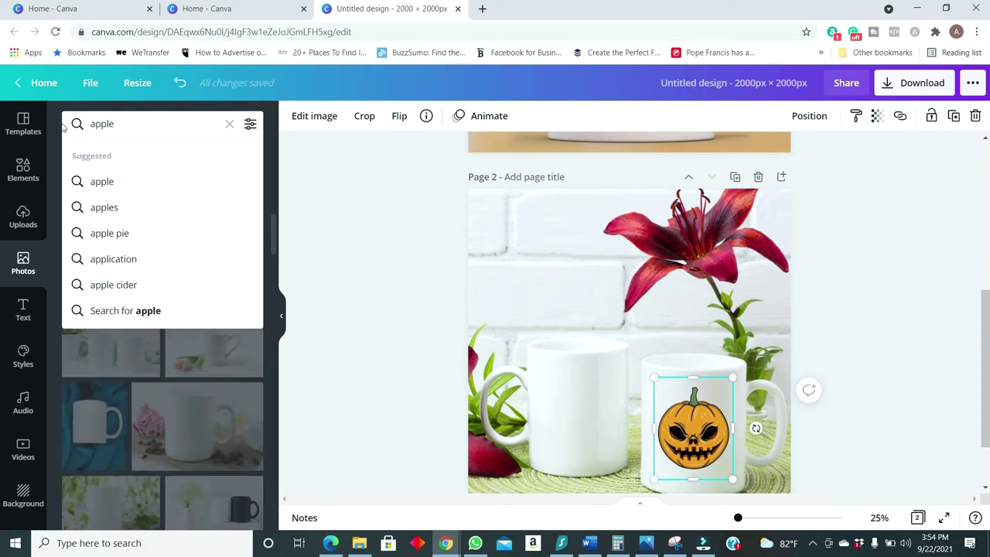
pyautogui.press('Return')
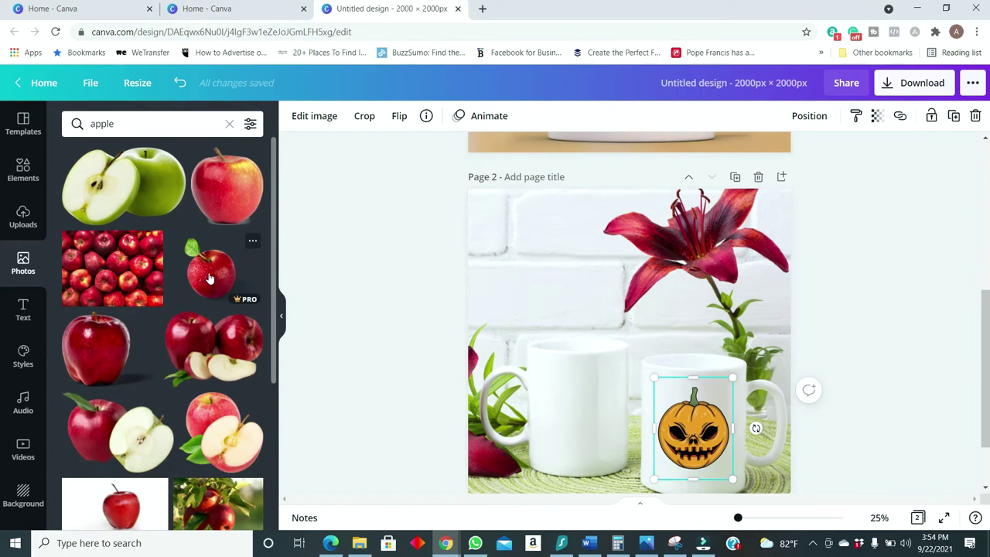
pyautogui.moveTo(214, 280); pyautogui.dragTo(628, 383)
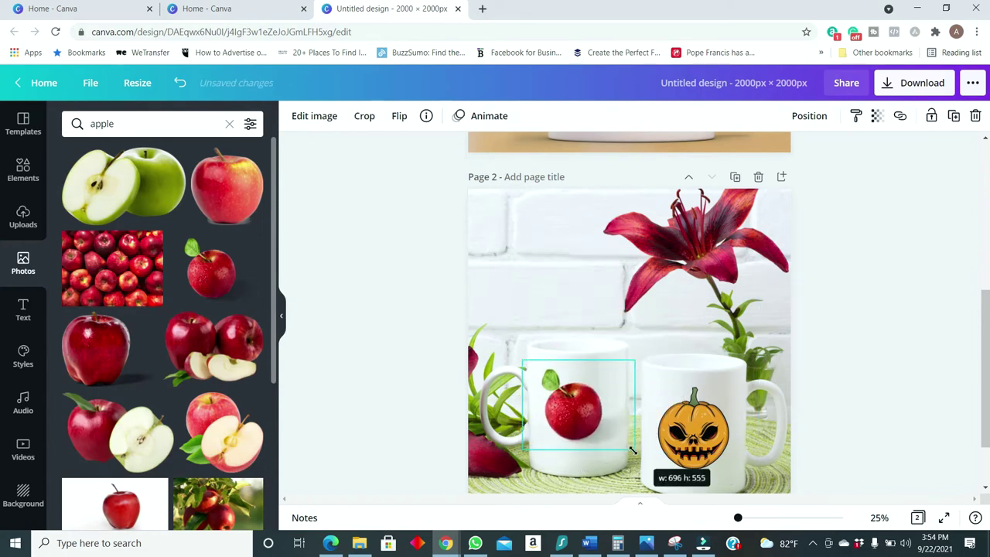
pyautogui.click(797, 383)
pyautogui.scroll(-2, 797, 383)
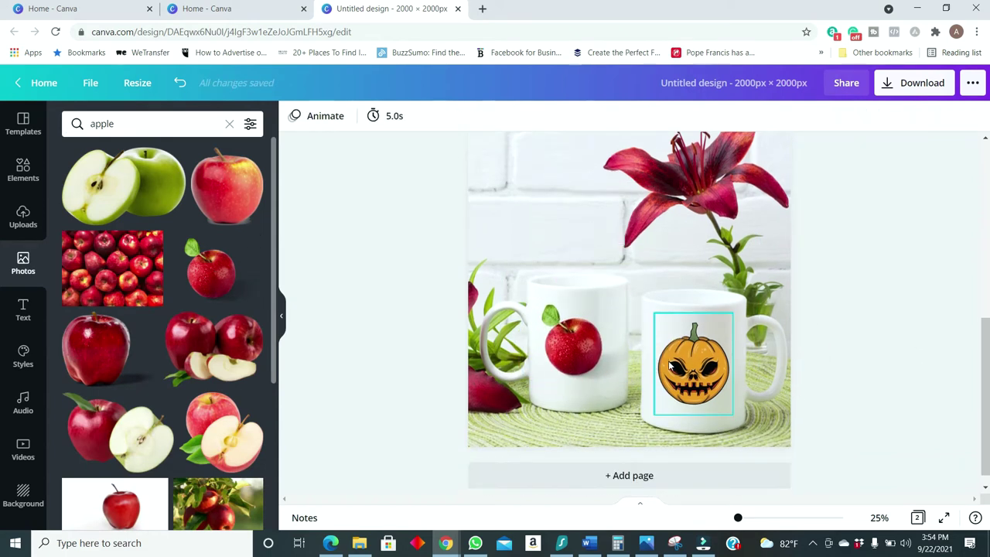
# Replace the jack-o'-lantern on page 2's right-hand mug with the pink-maned winged unicorn from a "unicorn" photo search, and remove the apple.
pyautogui.click(694, 340)
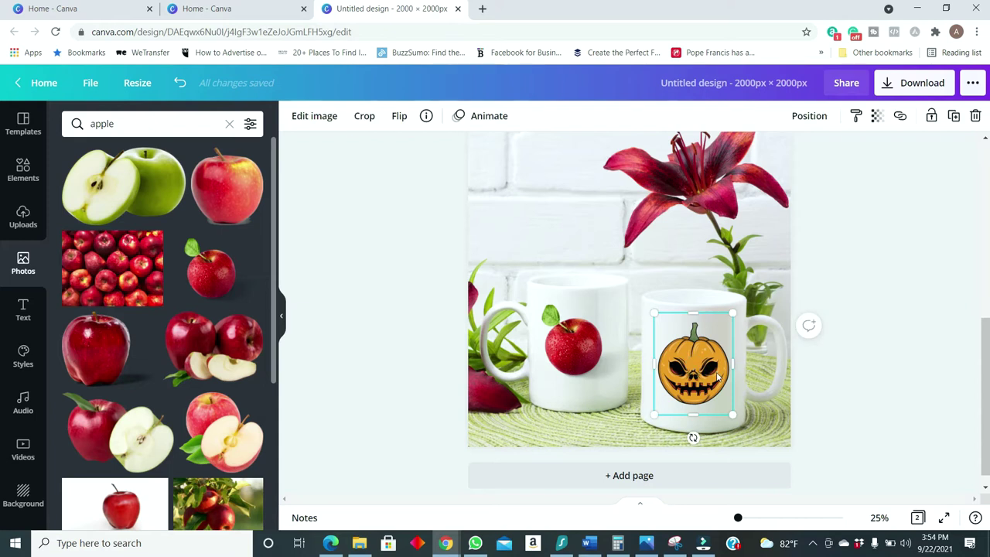
pyautogui.press('Delete')
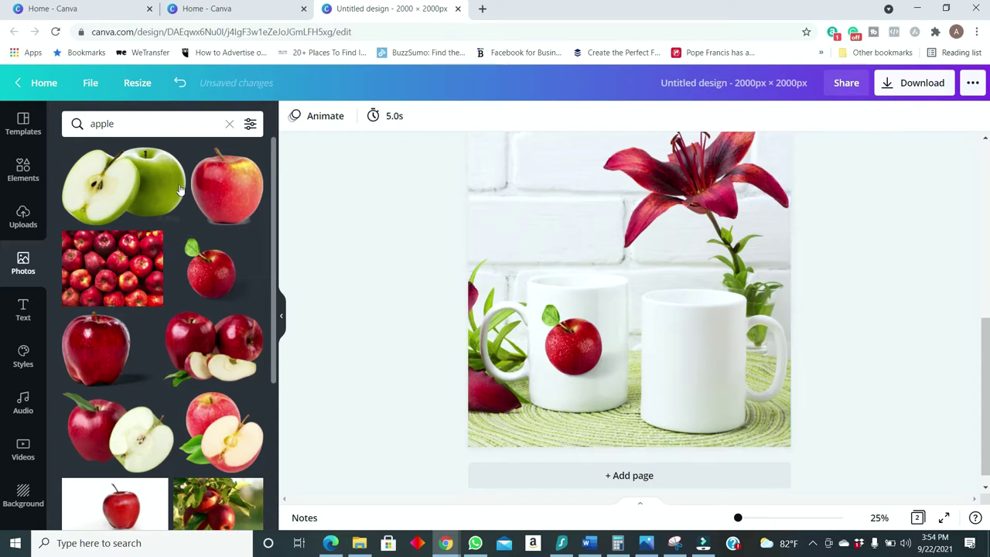
pyautogui.click(161, 124)
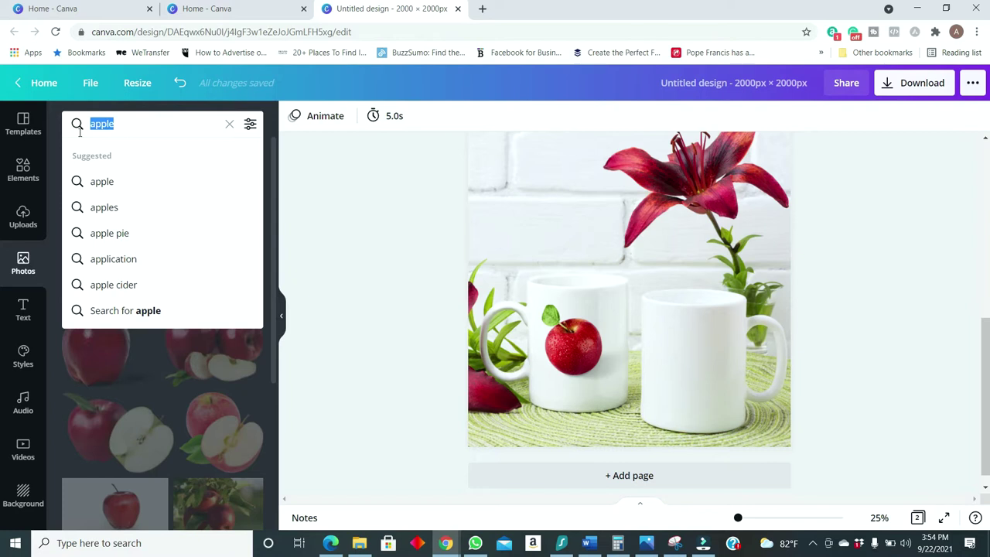
pyautogui.write('unicorn')
pyautogui.press('Return')
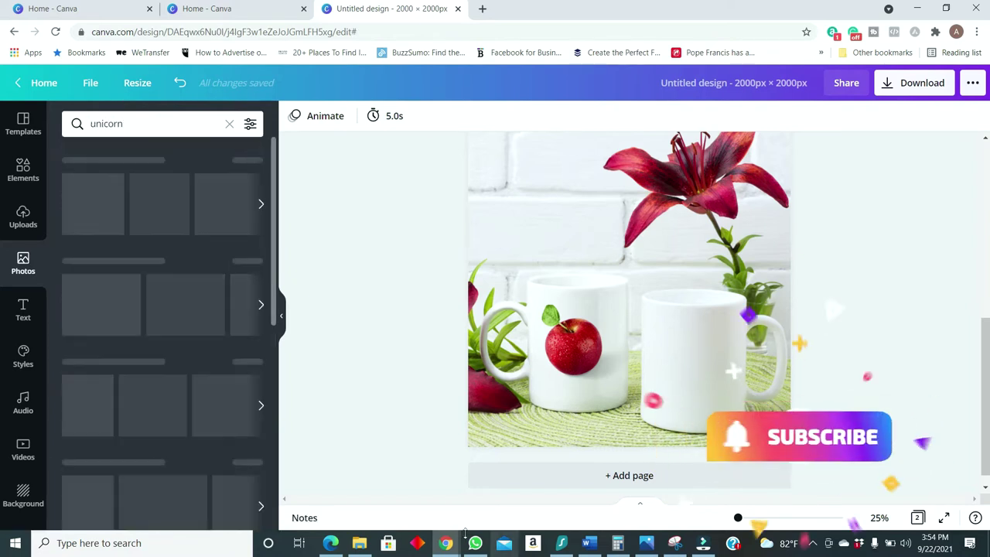
pyautogui.click(108, 259)
pyautogui.moveTo(753, 419); pyautogui.dragTo(619, 292)
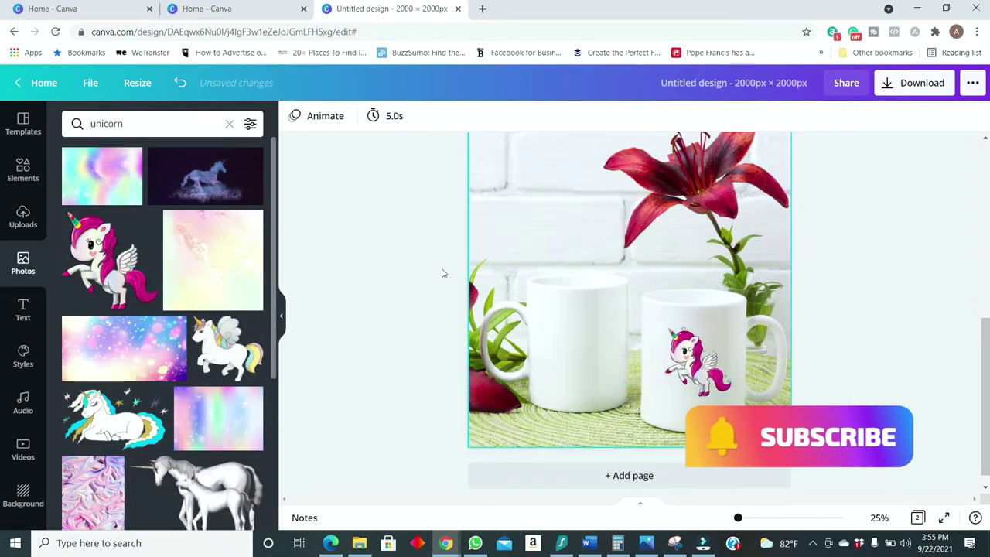
pyautogui.scroll(-3, 23, 309)
pyautogui.scroll(-1, 163, 333)
pyautogui.click(227, 283)
pyautogui.moveTo(517, 196); pyautogui.dragTo(551, 342)
pyautogui.scroll(-5, 198, 411)
# Add the rainbow-maned unicorn to page 2, shrink it and fit it onto the front of the left-hand mug.
pyautogui.click(104, 313)
pyautogui.moveTo(508, 418); pyautogui.dragTo(654, 259)
pyautogui.moveTo(716, 203); pyautogui.dragTo(593, 352)
pyautogui.moveTo(630, 408); pyautogui.dragTo(620, 393)
pyautogui.moveTo(581, 362); pyautogui.dragTo(585, 362)
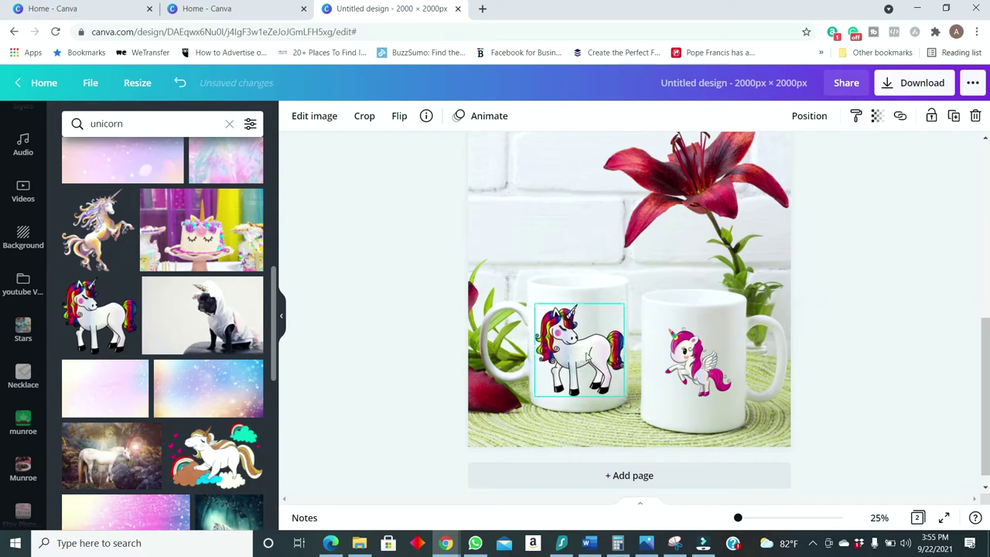
pyautogui.scroll(1, 870, 332)
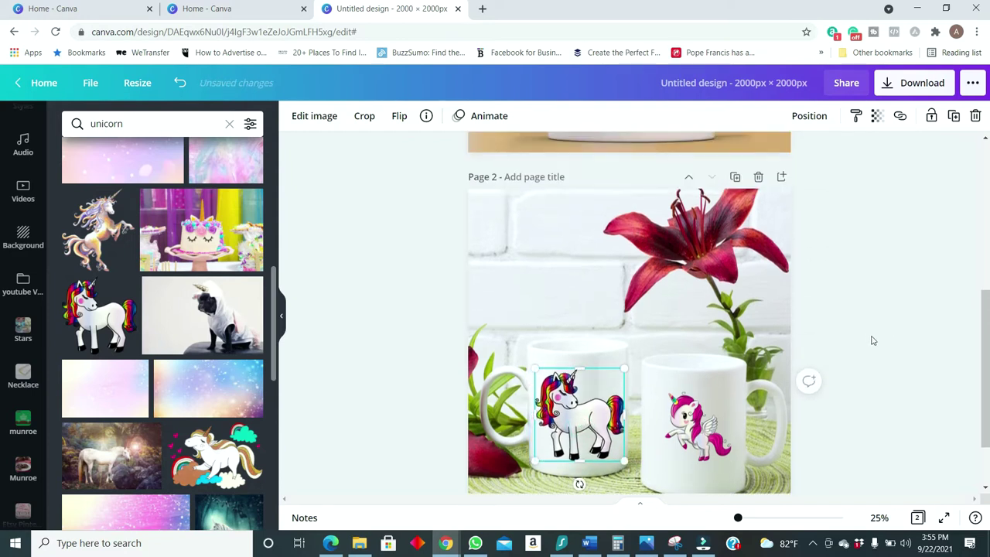
pyautogui.scroll(-1, 663, 291)
pyautogui.click(833, 252)
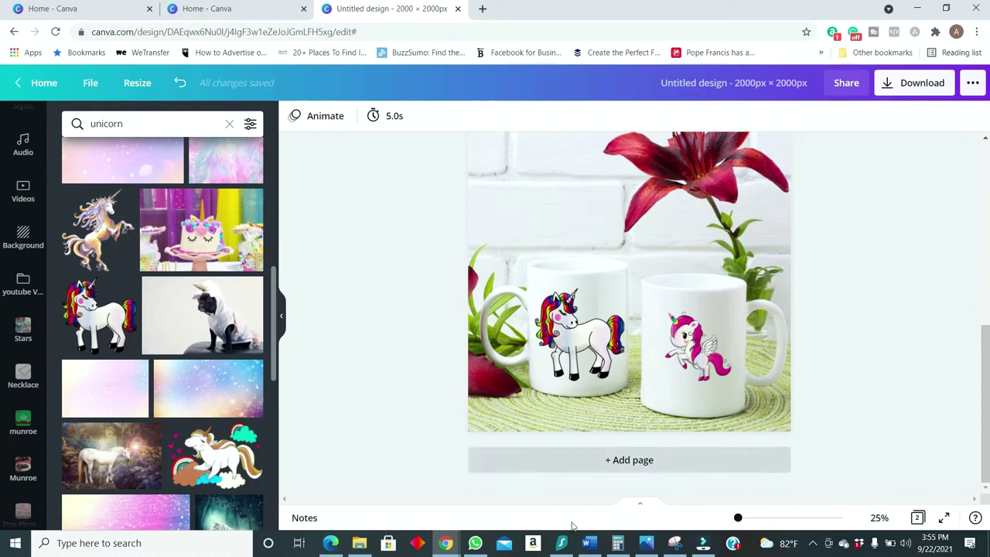
# Duplicate page 2 with both unicorn mugs and search the photos for "mug".
pyautogui.scroll(2, 771, 302)
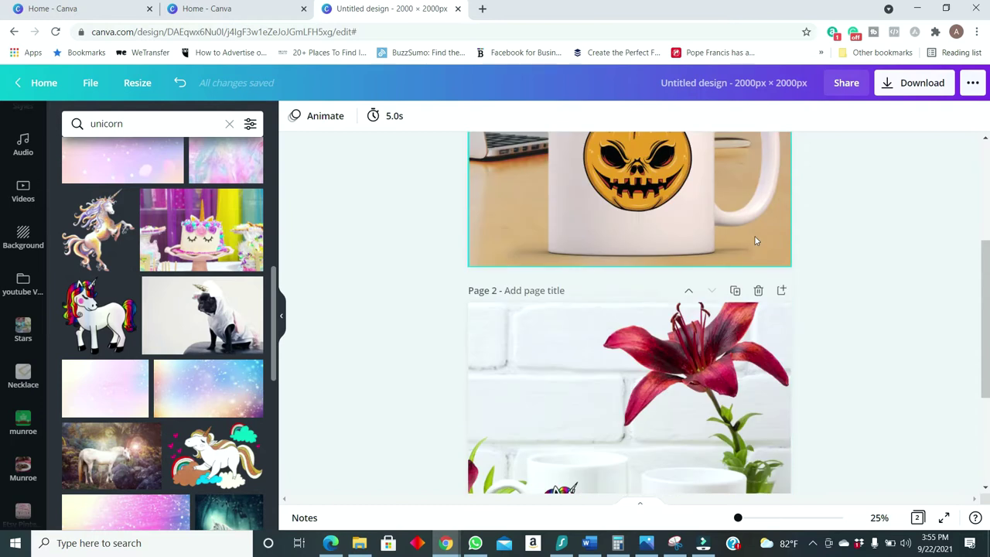
pyautogui.click(734, 290)
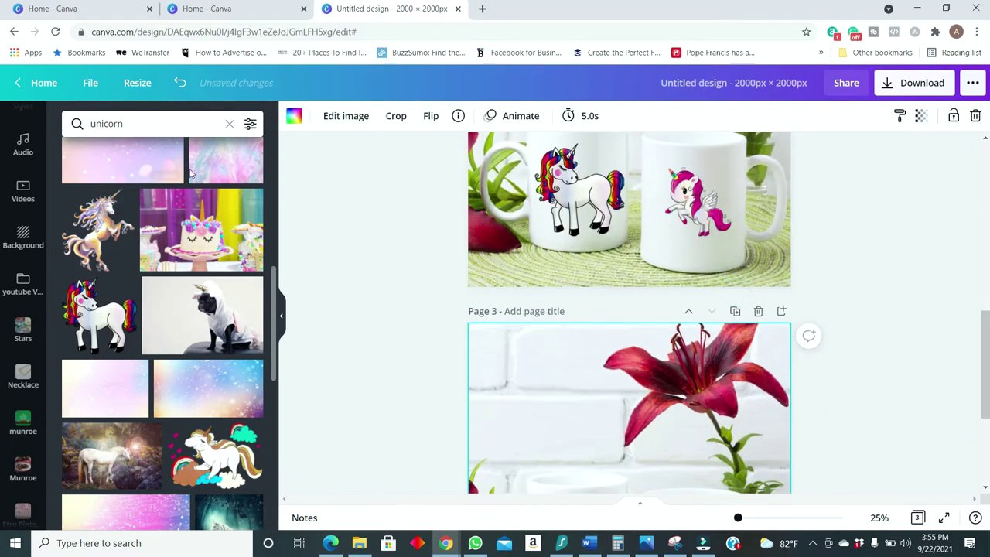
pyautogui.click(165, 124)
pyautogui.write('mug')
pyautogui.press('Return')
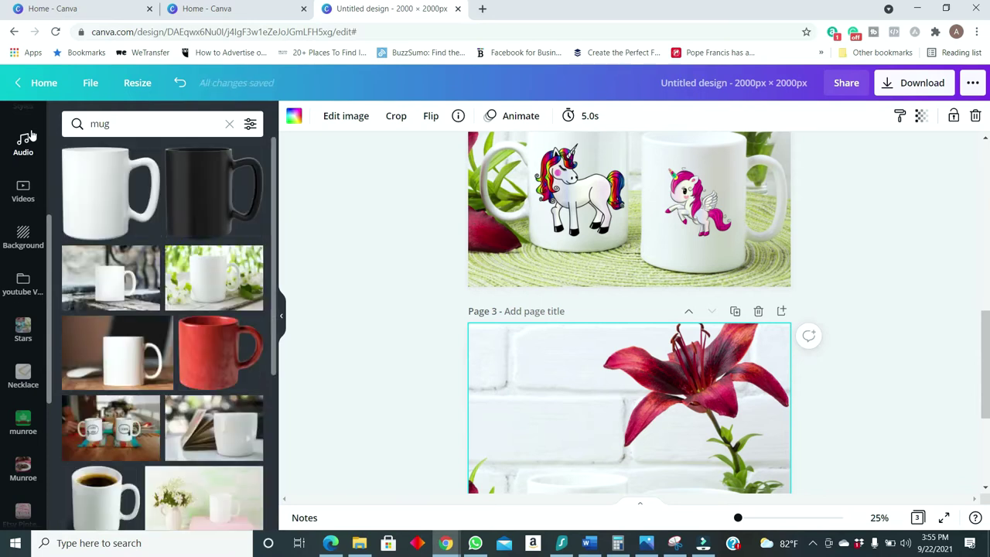
pyautogui.scroll(-2, 799, 437)
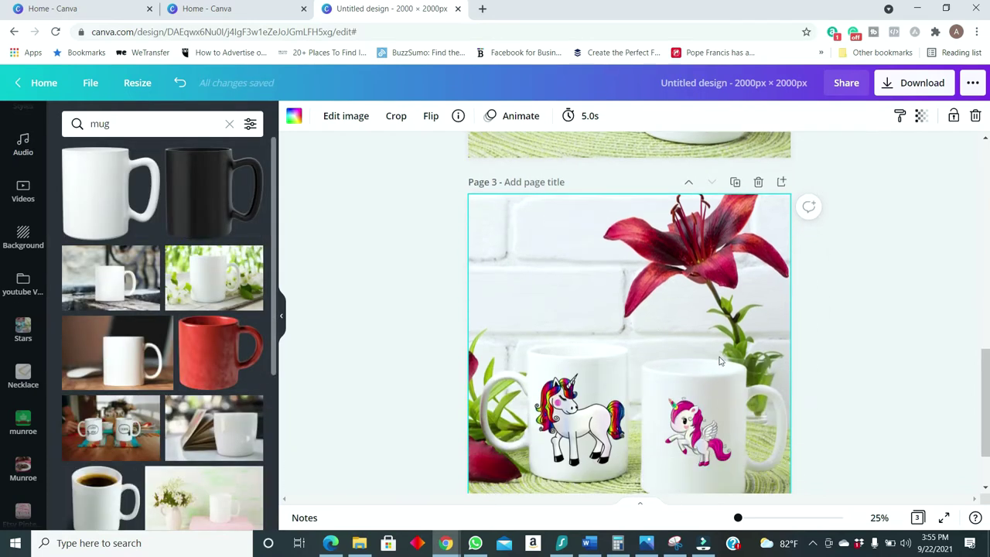
pyautogui.scroll(-1, 719, 361)
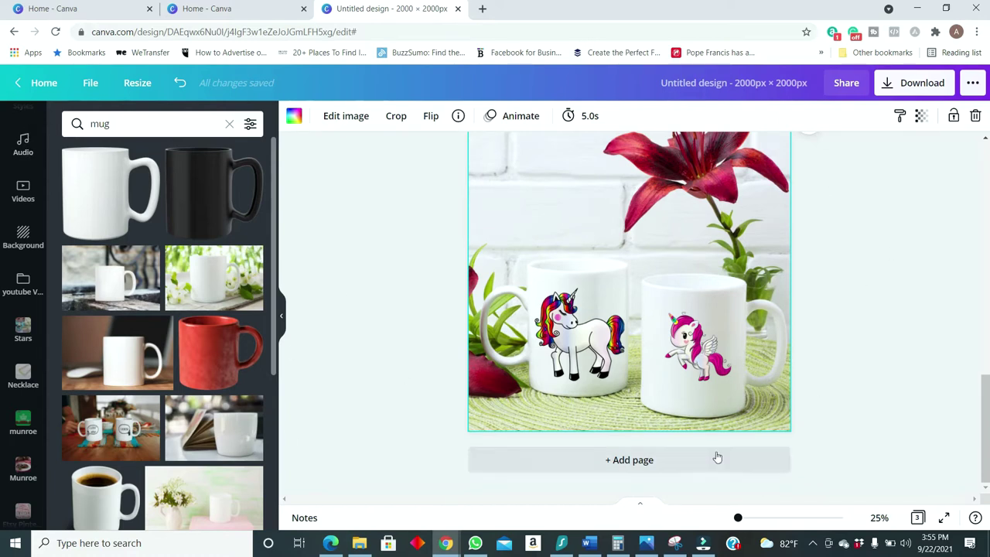
pyautogui.scroll(2, 758, 199)
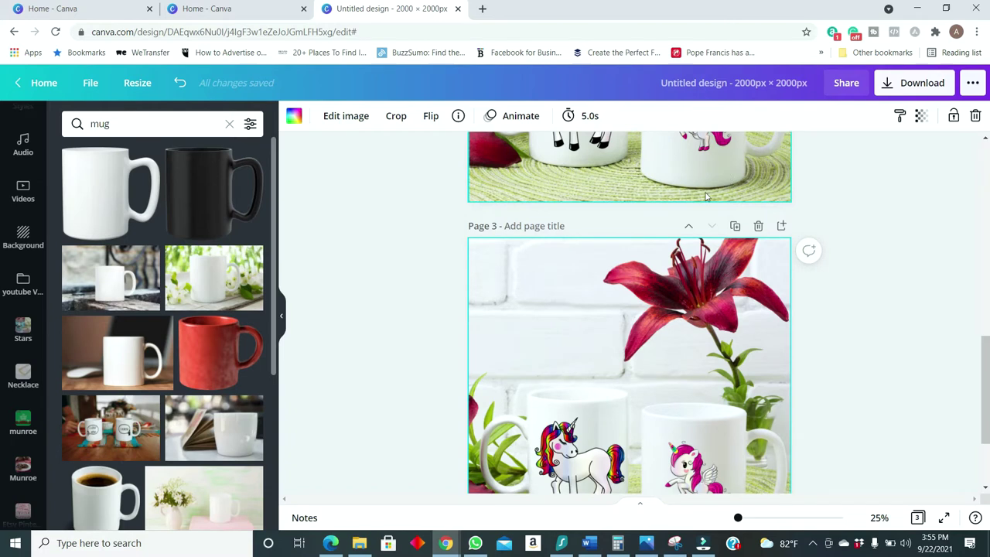
# Duplicate page 3 and, on the copy, replace the lily background with the photo of a white mug on pink books.
pyautogui.click(736, 225)
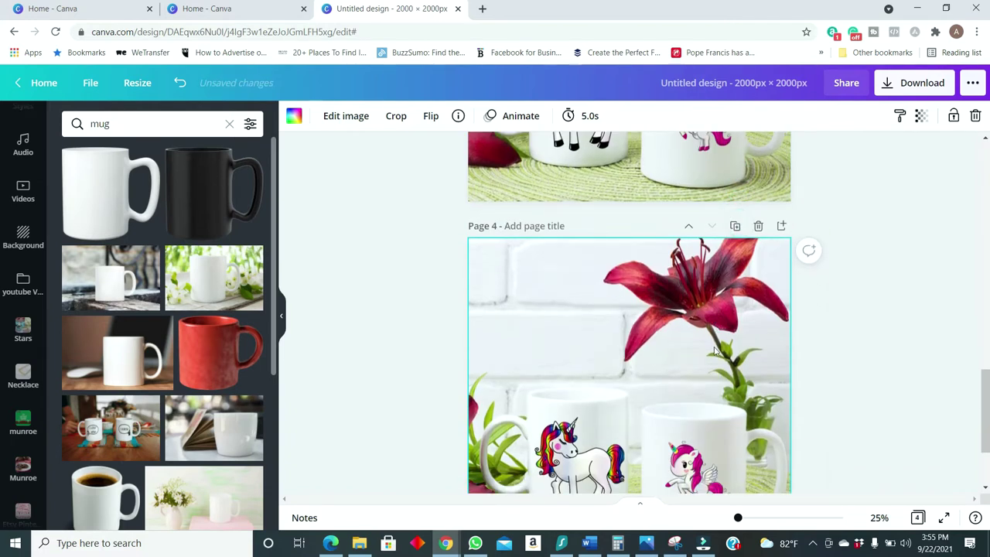
pyautogui.press('Delete')
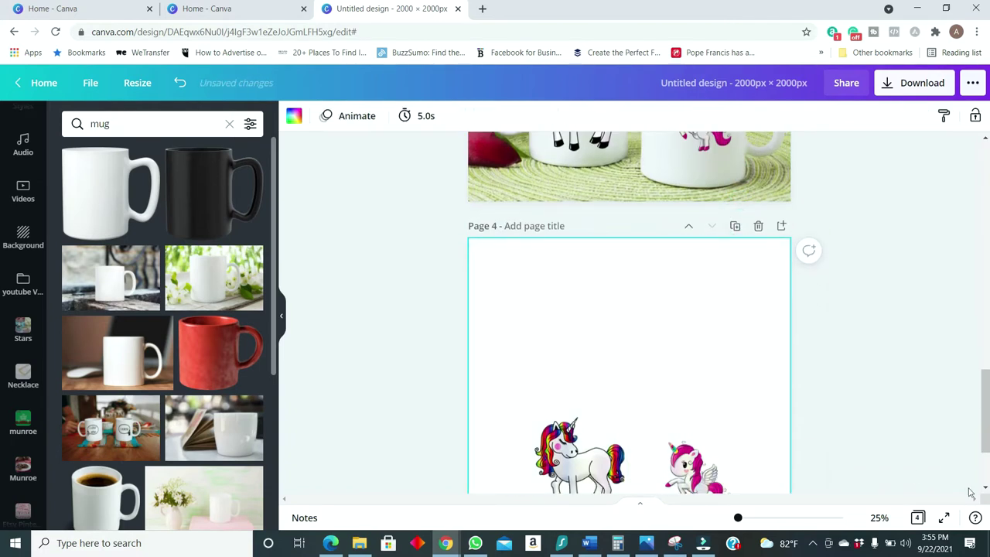
pyautogui.scroll(-2, 670, 387)
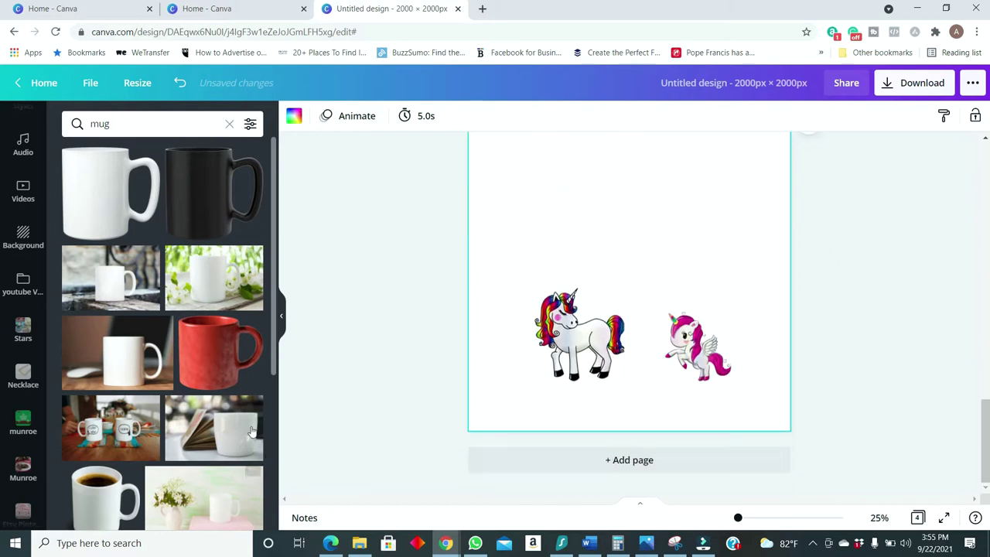
pyautogui.scroll(-2, 147, 418)
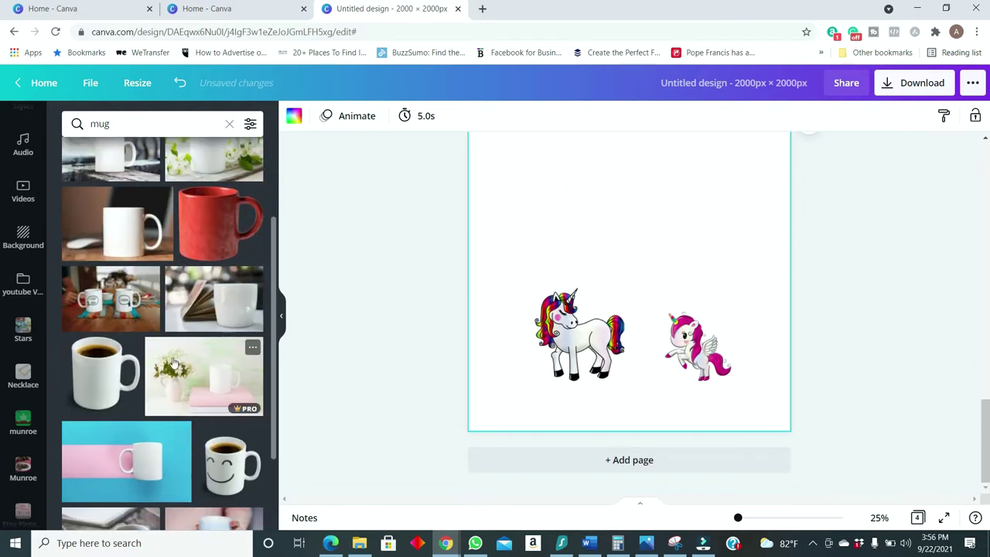
pyautogui.click(190, 372)
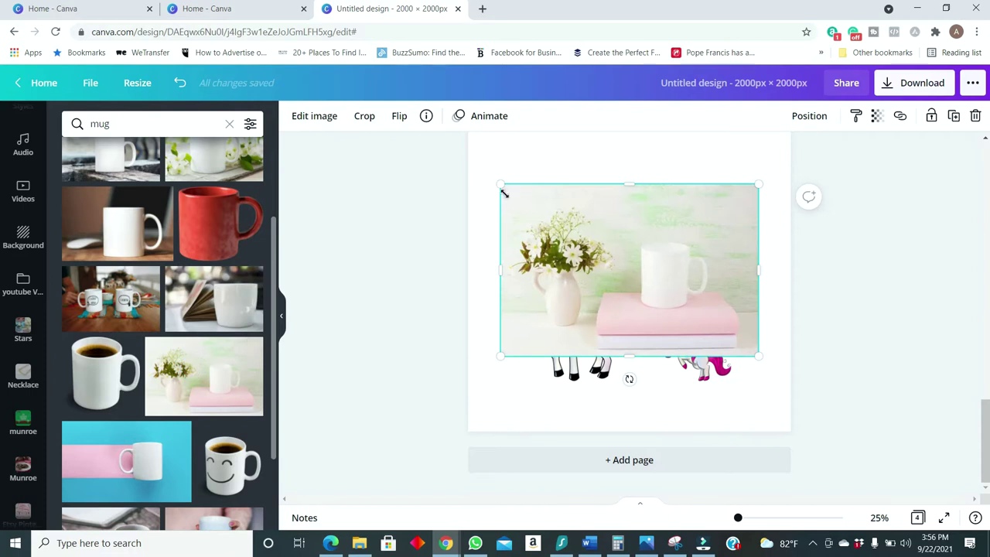
# Enlarge the pink-books photo to fill page 4 as its background and shift its crop so the mug sits near the centre.
pyautogui.moveTo(500, 184); pyautogui.dragTo(380, 103)
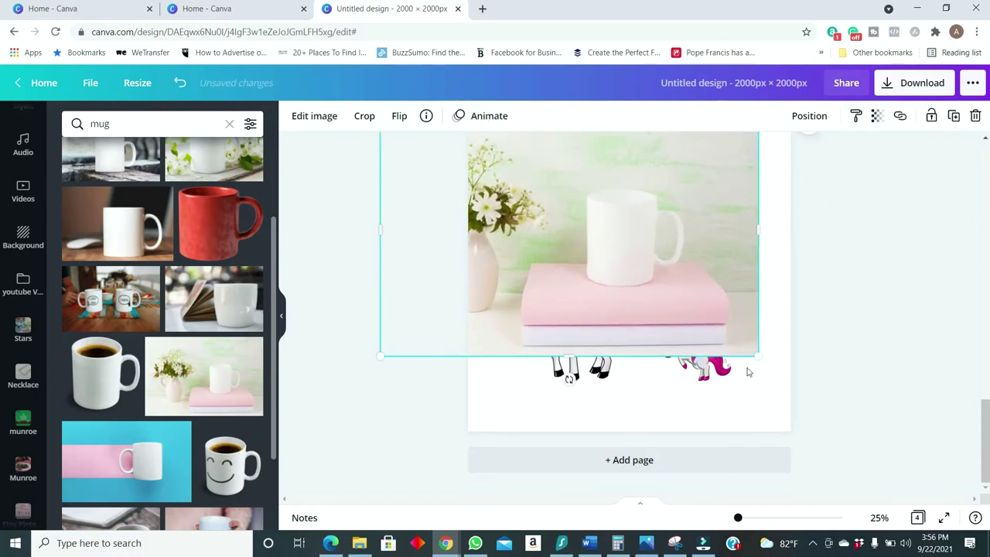
pyautogui.moveTo(758, 358); pyautogui.dragTo(917, 462)
pyautogui.doubleClick(683, 343)
pyautogui.click(829, 336)
pyautogui.click(722, 274)
pyautogui.doubleClick(724, 274)
pyautogui.moveTo(723, 275); pyautogui.dragTo(641, 268)
pyautogui.click(860, 334)
# Delete the rainbow-maned unicorn from page 4 and move the pink-maned winged unicorn onto the front of the mug.
pyautogui.click(563, 335)
pyautogui.moveTo(700, 342); pyautogui.dragTo(631, 297)
pyautogui.press('Delete')
pyautogui.click(458, 364)
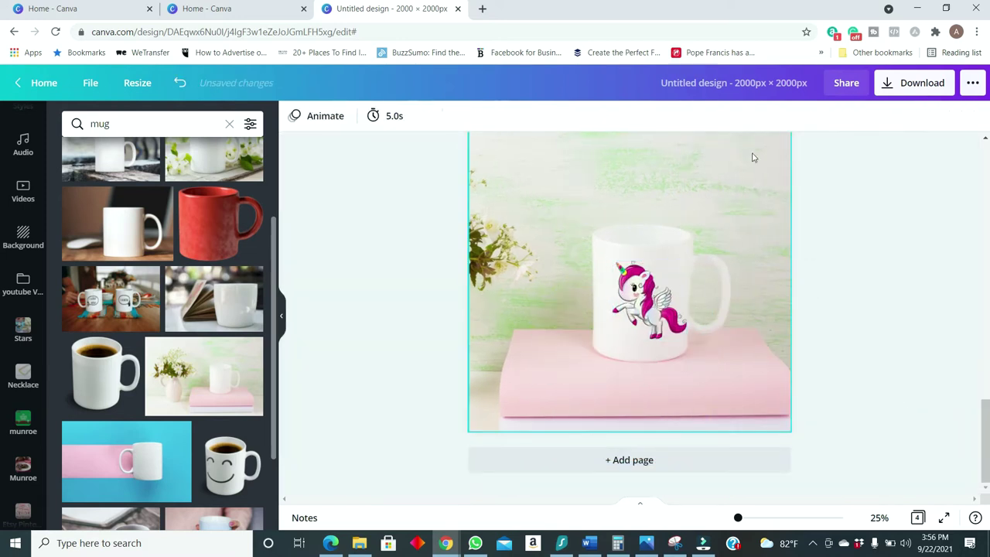
# Duplicate page 4 and, on the copy, swap the background photo for the white coffee-filled mug cutout at a reduced size.
pyautogui.scroll(3, 641, 422)
pyautogui.click(733, 289)
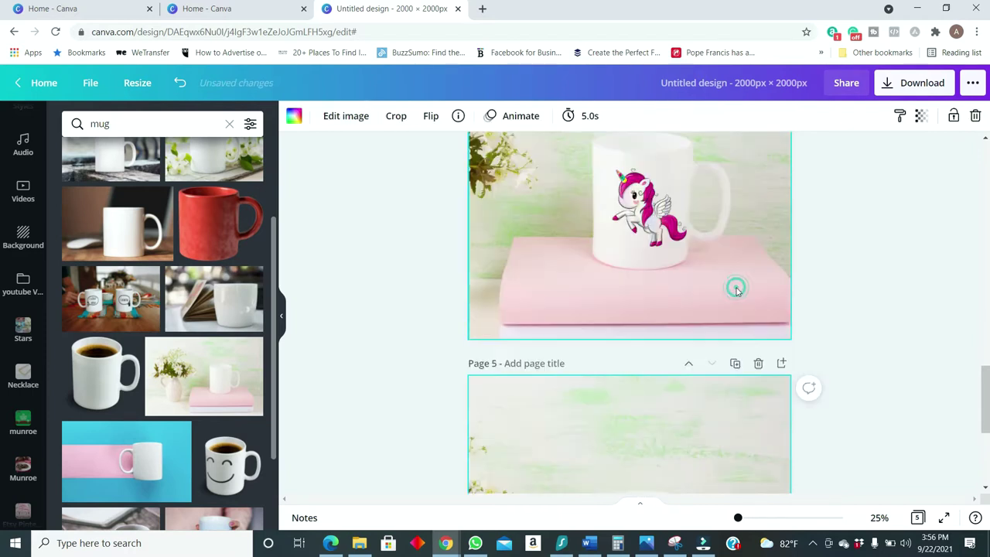
pyautogui.click(693, 385)
pyautogui.press('Delete')
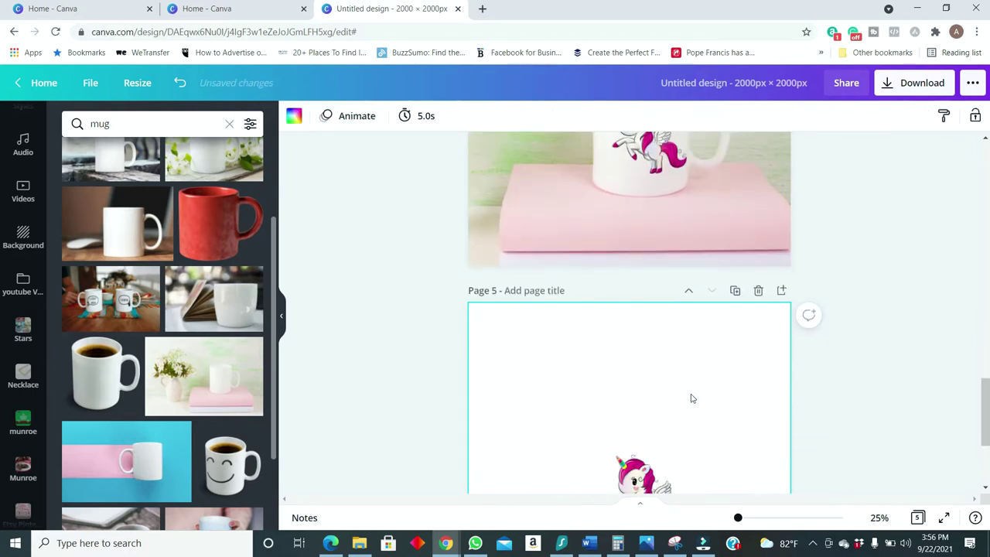
pyautogui.scroll(-2, 675, 412)
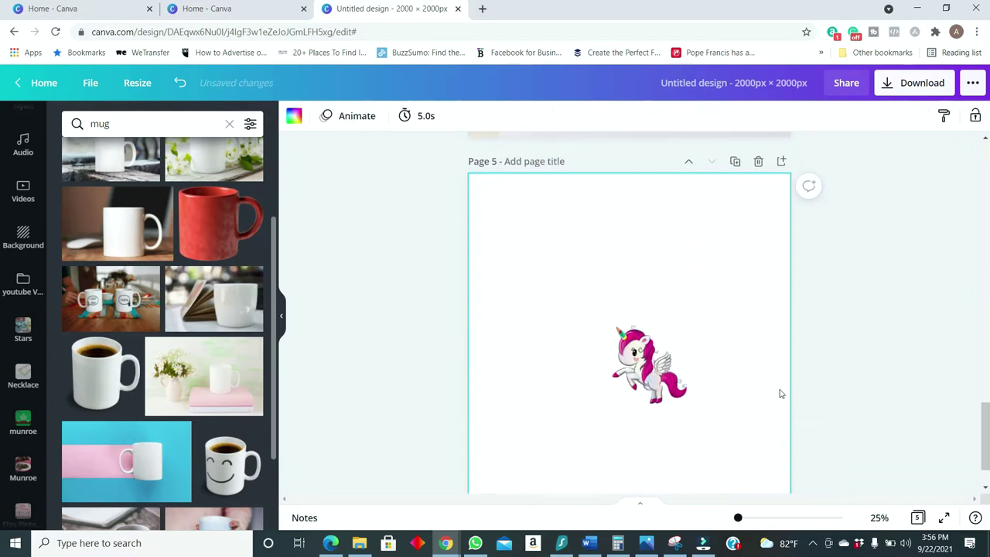
pyautogui.click(92, 375)
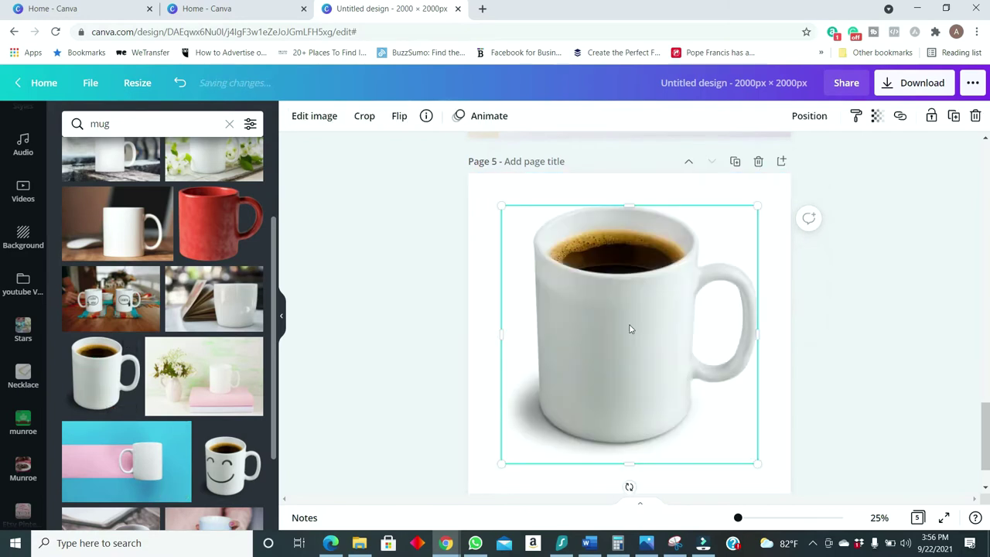
pyautogui.moveTo(759, 201); pyautogui.dragTo(680, 283)
# Search the photos for "kitchen background" and add the white-brick kitchen with a potted plant on a wooden tray to page 5.
pyautogui.click(100, 125)
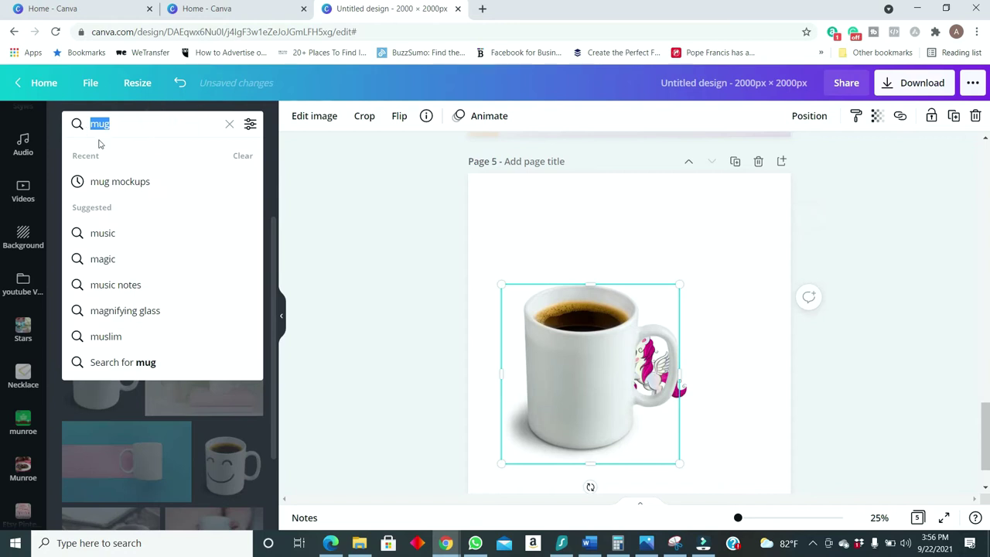
pyautogui.write('kid')
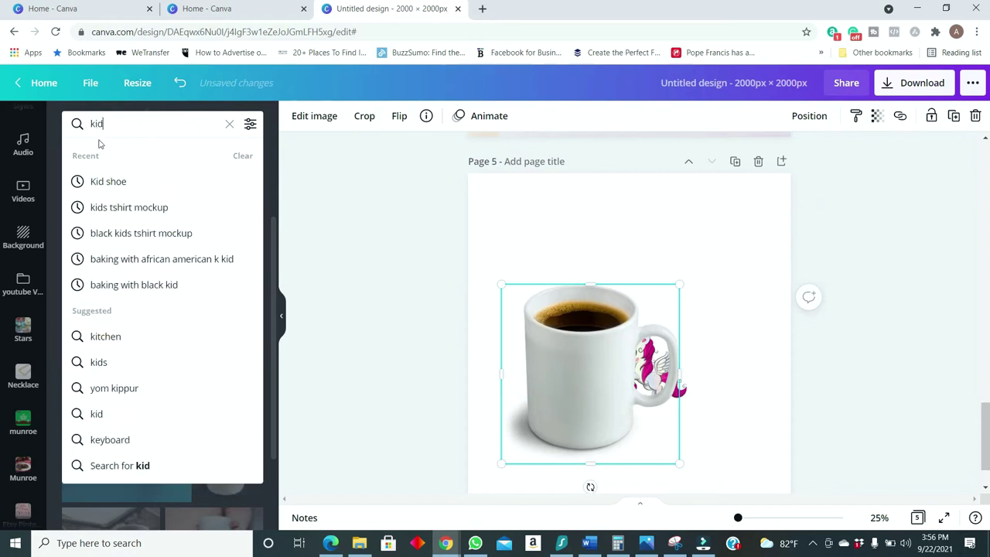
pyautogui.press('BackSpace')
pyautogui.write('tchen')
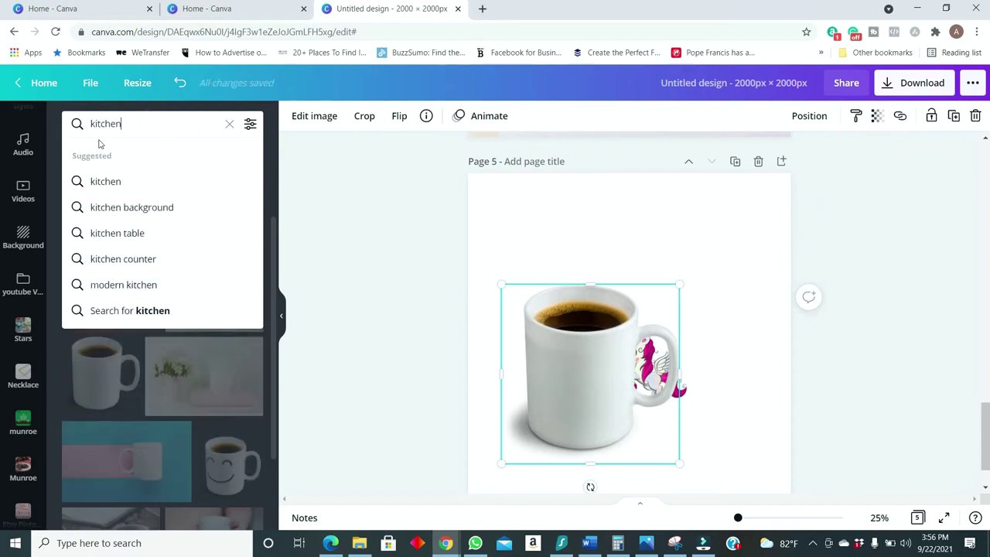
pyautogui.click(160, 207)
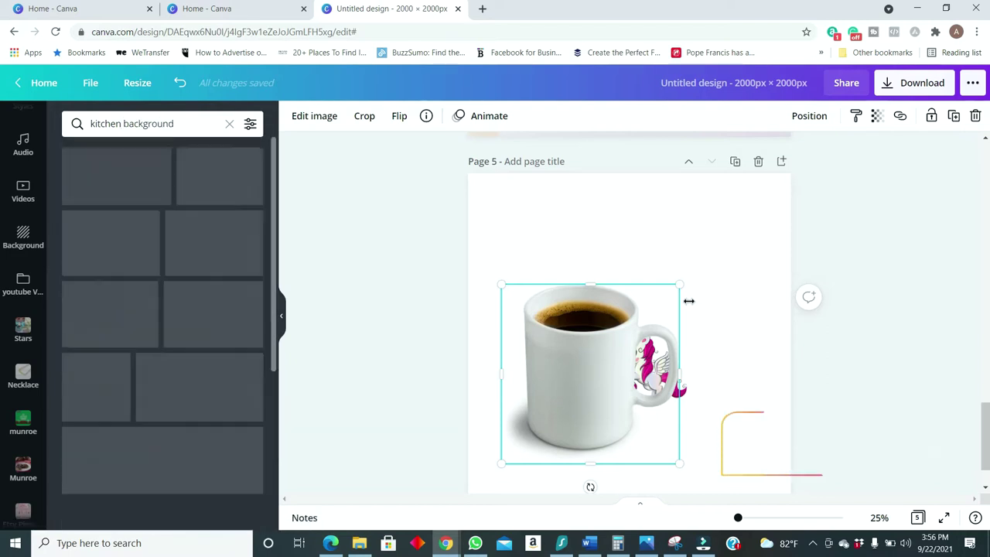
pyautogui.scroll(1, 629, 310)
pyautogui.scroll(-1, 162, 333)
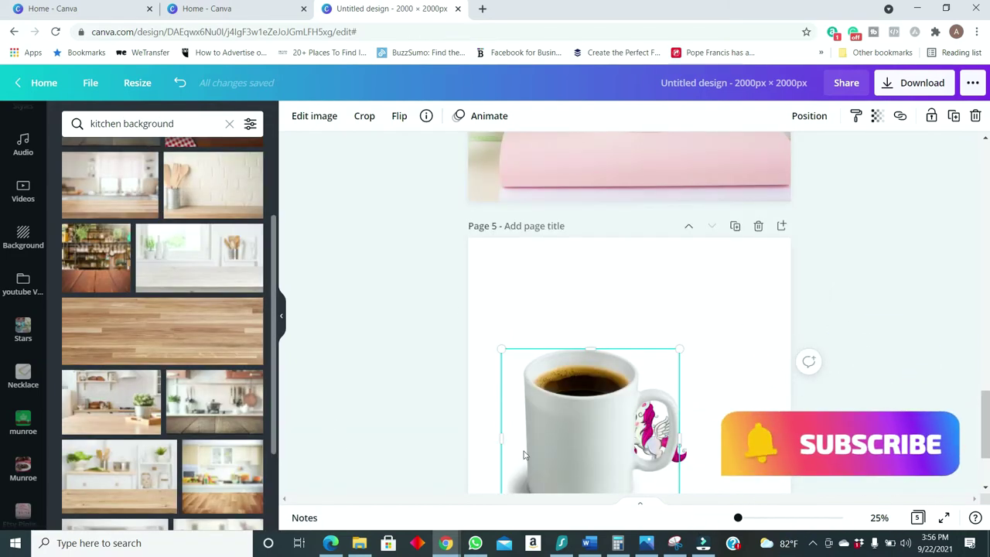
pyautogui.scroll(-2, 733, 382)
pyautogui.click(150, 380)
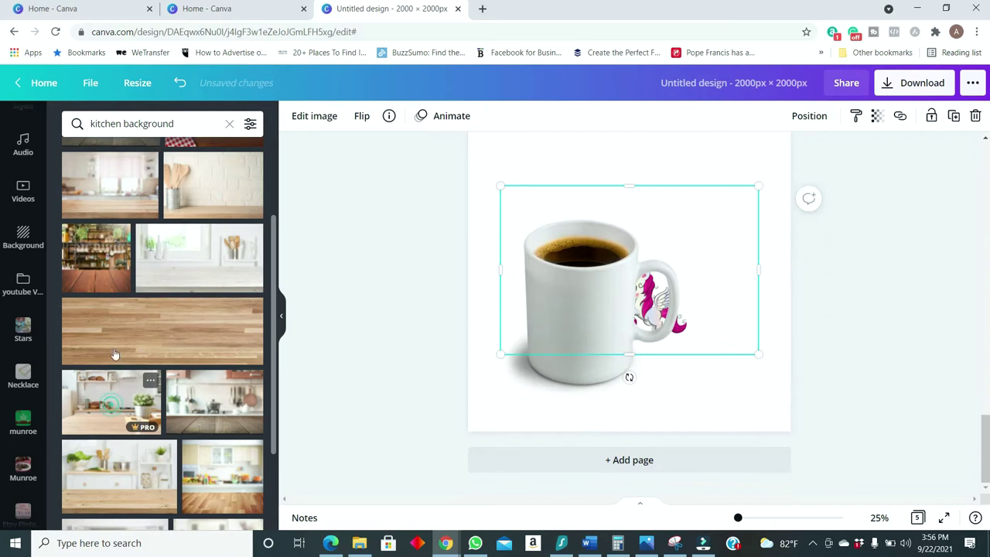
# Enlarge the kitchen photo to cover page 5 and set it as the background behind the mug and unicorn.
pyautogui.moveTo(493, 185); pyautogui.dragTo(373, 102)
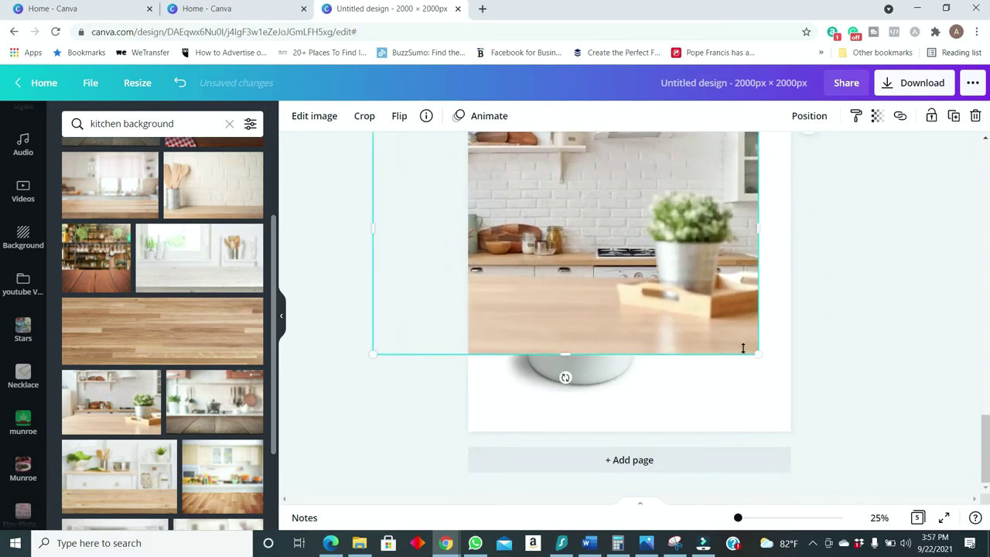
pyautogui.moveTo(767, 361); pyautogui.dragTo(856, 482)
pyautogui.scroll(2, 844, 325)
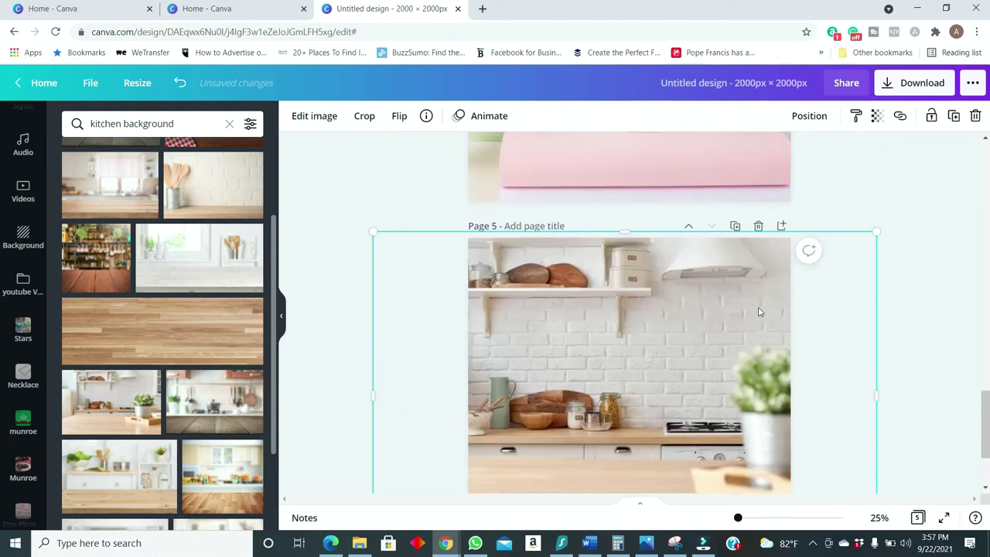
pyautogui.scroll(-1, 675, 315)
pyautogui.doubleClick(652, 312)
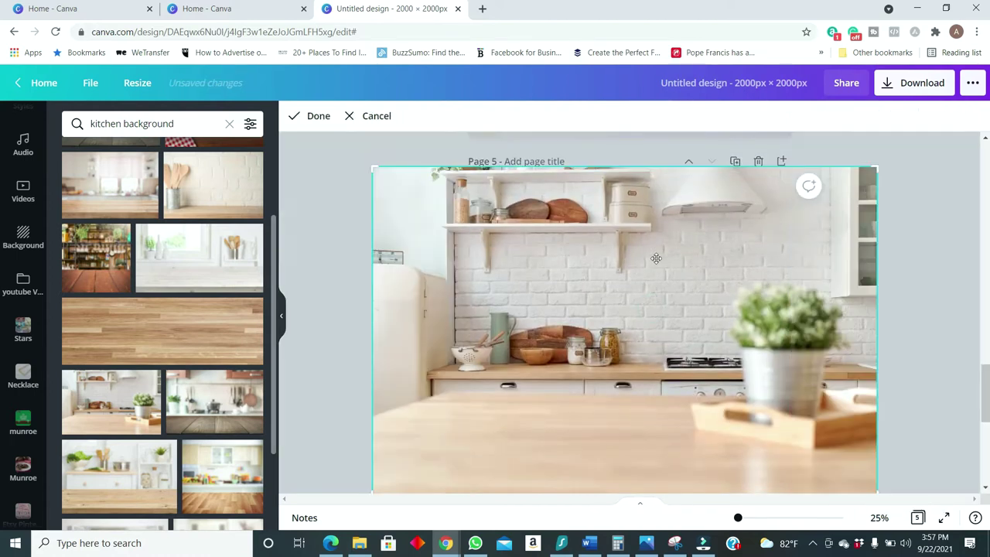
pyautogui.click(924, 256)
pyautogui.click(553, 269)
pyautogui.scroll(-1, 547, 320)
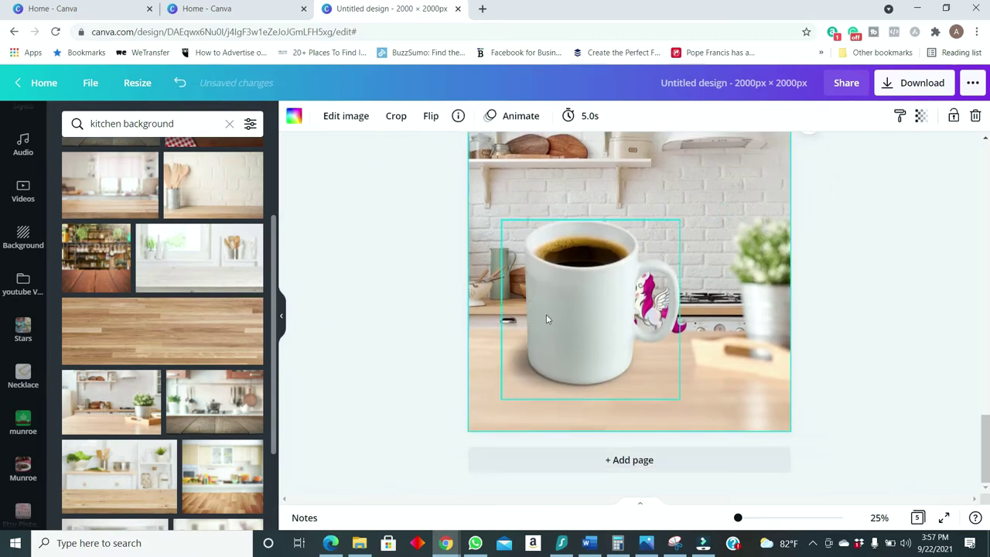
# Shrink the coffee mug onto the wooden worktop on page 5 and delete the white-brick kitchen background.
pyautogui.click(546, 318)
pyautogui.moveTo(678, 222); pyautogui.dragTo(582, 338)
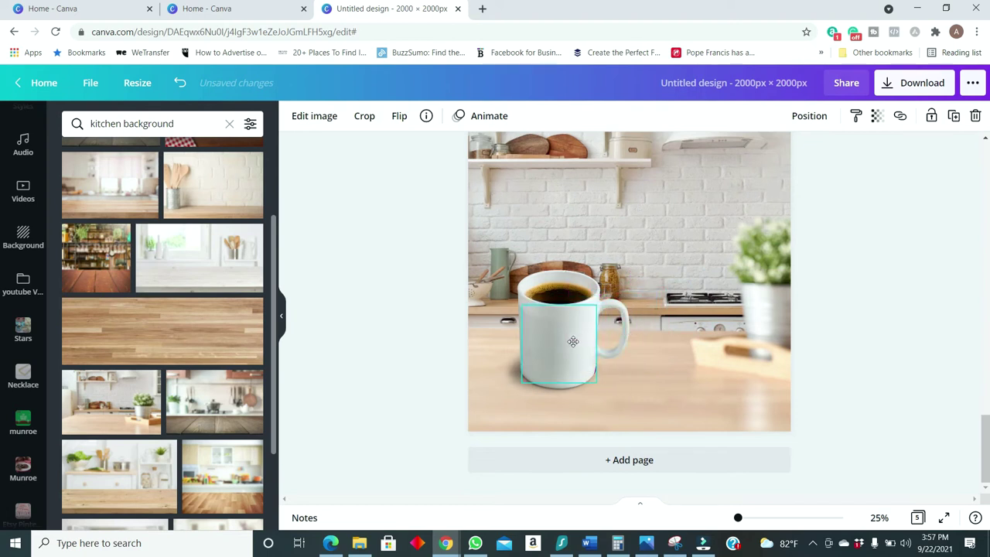
pyautogui.click(661, 280)
pyautogui.press('Delete')
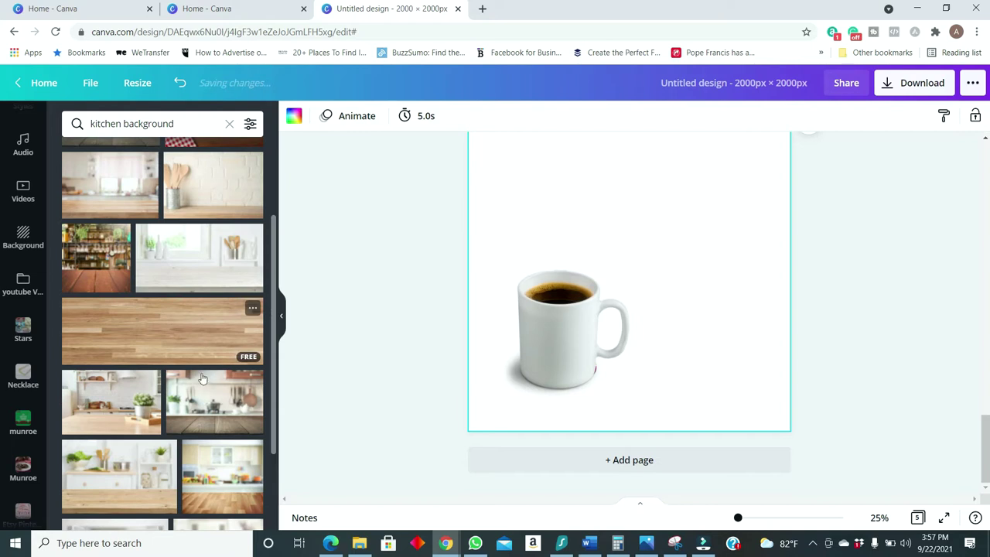
# Add the blurred kitchen photo with a dark wooden tabletop, enlarge it to about 3,543 × 2,362 px and send it backward.
pyautogui.scroll(-1, 226, 418)
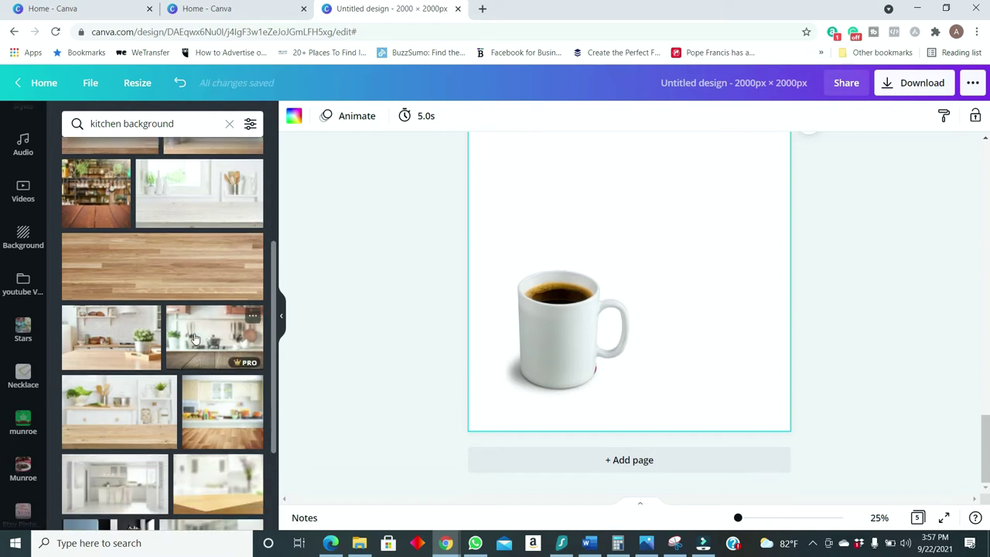
pyautogui.click(200, 362)
pyautogui.moveTo(761, 354); pyautogui.dragTo(858, 479)
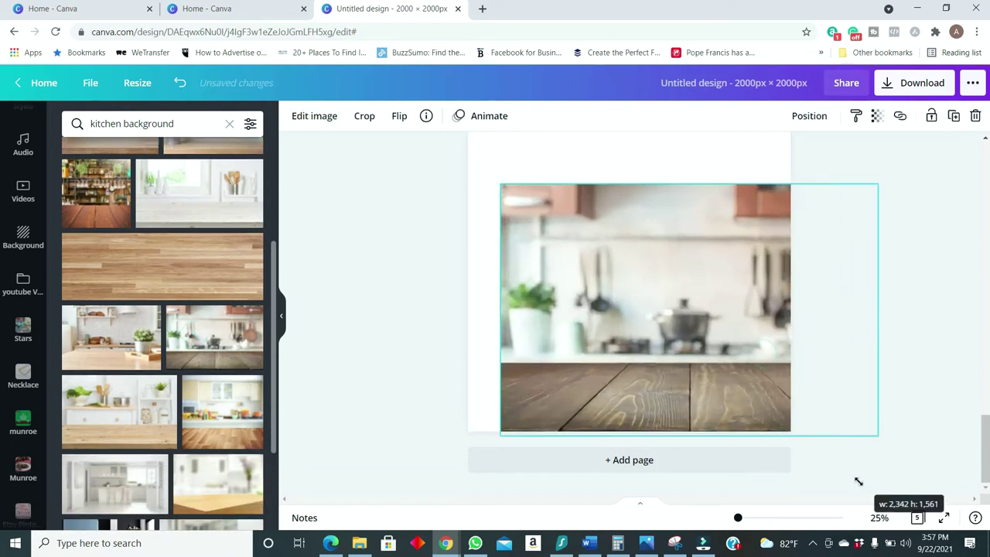
pyautogui.moveTo(500, 183); pyautogui.dragTo(317, 94)
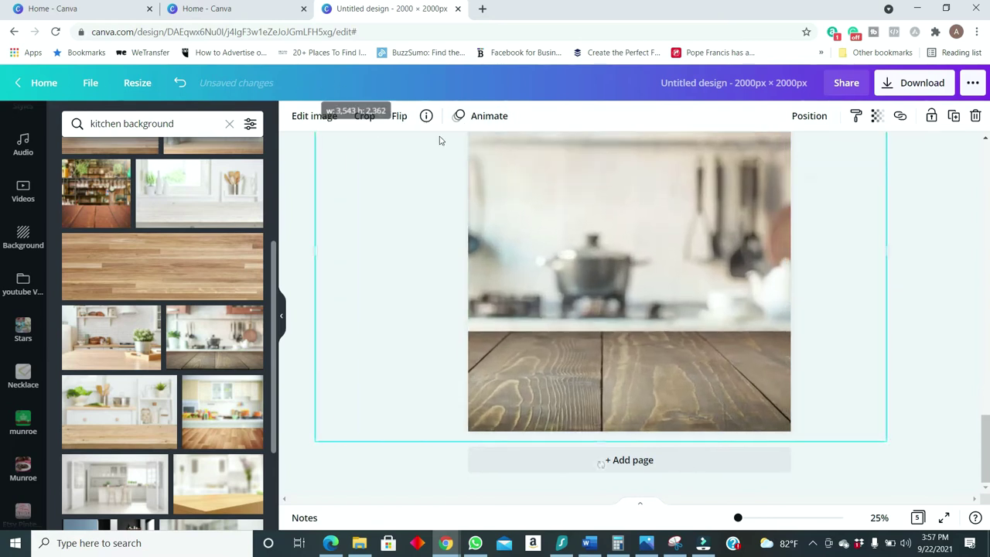
pyautogui.click(814, 117)
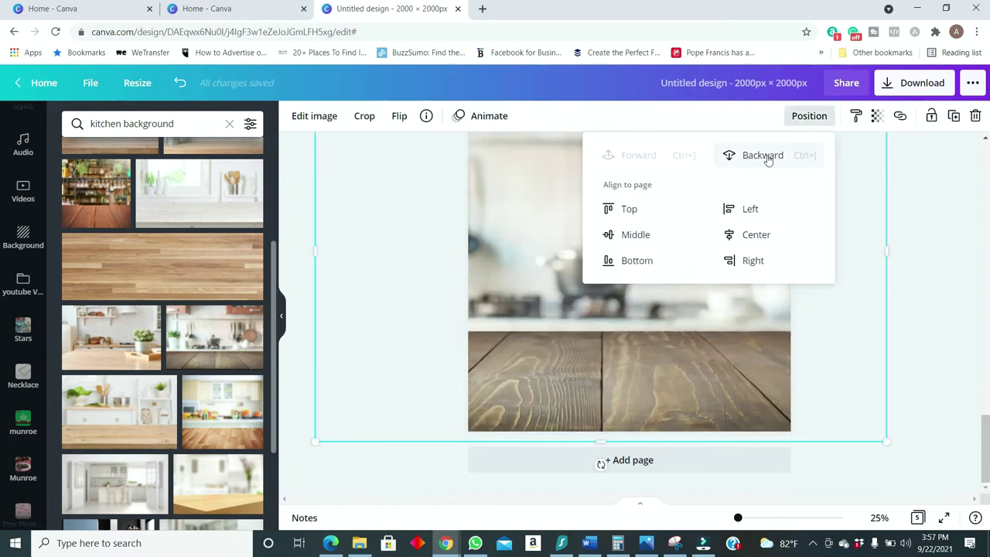
pyautogui.click(762, 155)
# Enlarge the coffee mug and position it near the middle of page 5, standing on the dark wooden tabletop.
pyautogui.moveTo(563, 332); pyautogui.dragTo(642, 341)
pyautogui.click(570, 332)
pyautogui.click(666, 329)
pyautogui.moveTo(709, 408); pyautogui.dragTo(776, 474)
pyautogui.moveTo(687, 325); pyautogui.dragTo(645, 255)
# Enlarge the pink-maned unicorn and place it on the front of the mug, layered above it.
pyautogui.click(535, 331)
pyautogui.moveTo(522, 305); pyautogui.dragTo(490, 273)
pyautogui.moveTo(501, 292); pyautogui.dragTo(624, 314)
pyautogui.click(811, 114)
pyautogui.click(608, 244)
pyautogui.click(809, 116)
pyautogui.click(761, 155)
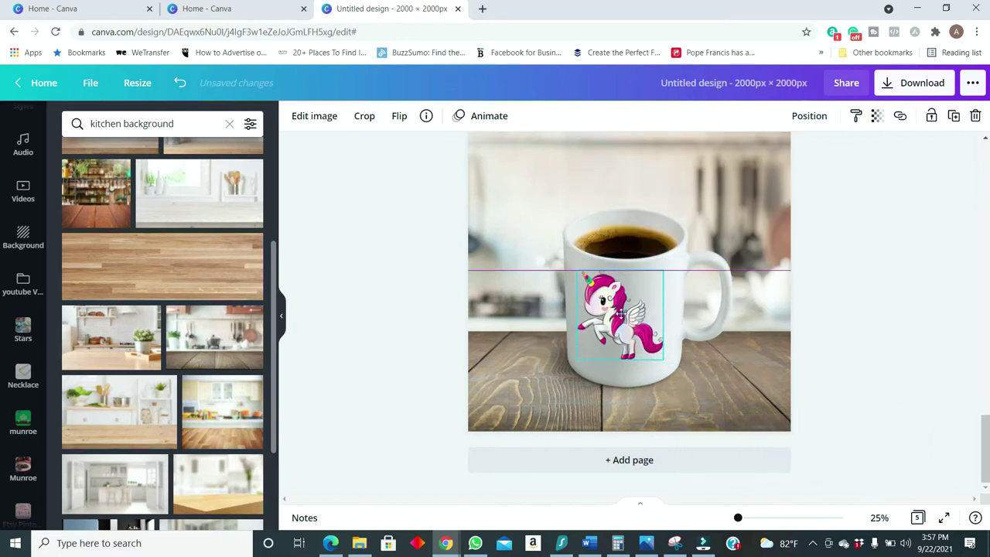
pyautogui.click(858, 287)
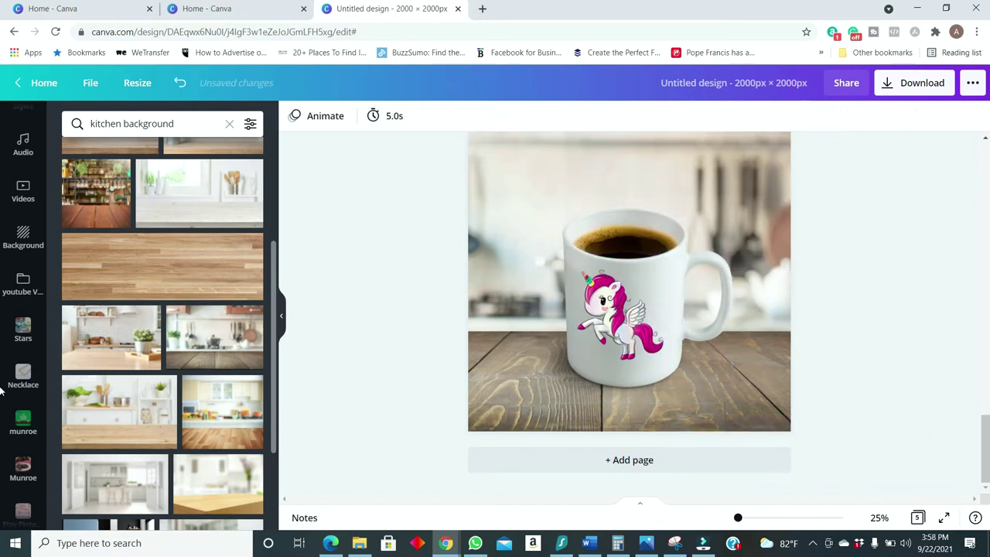
# Duplicate page 5 with the unicorn mug on the dark wooden tabletop.
pyautogui.scroll(-3, 231, 323)
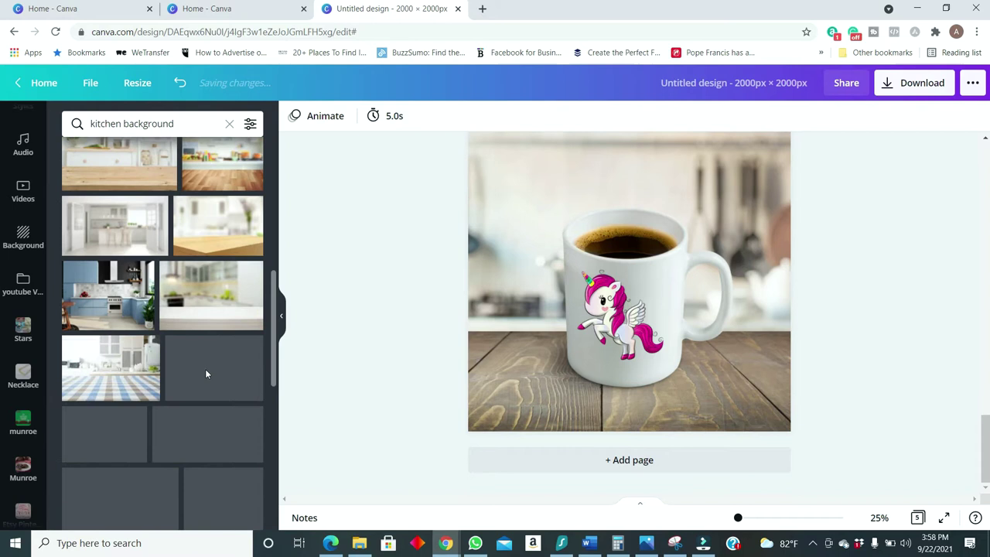
pyautogui.scroll(1, 719, 159)
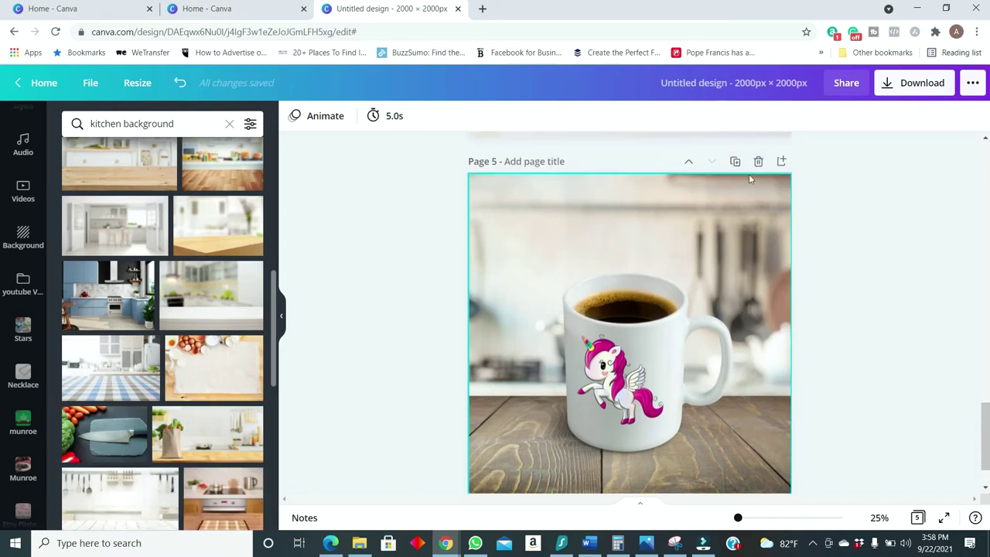
pyautogui.click(735, 161)
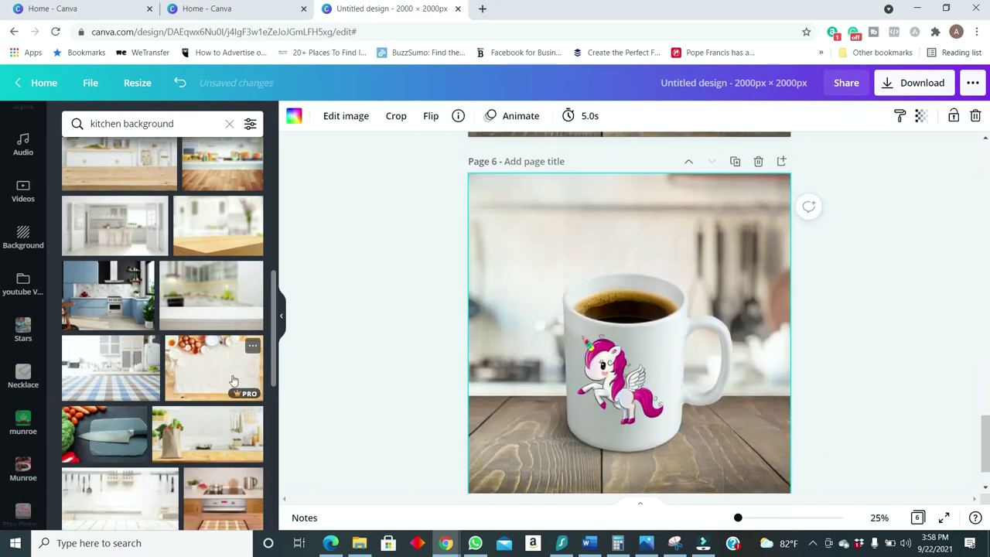
# Try the baking-paper photo with eggs and cupcake cases as the page 6 background, enlarged to cover the page.
pyautogui.click(222, 373)
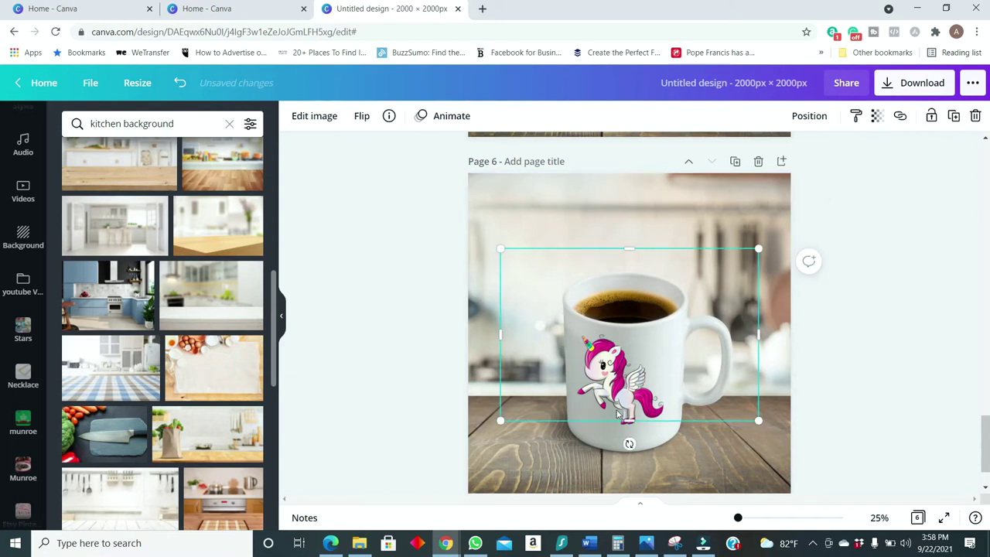
pyautogui.moveTo(499, 248); pyautogui.dragTo(348, 147)
pyautogui.moveTo(778, 448); pyautogui.dragTo(896, 526)
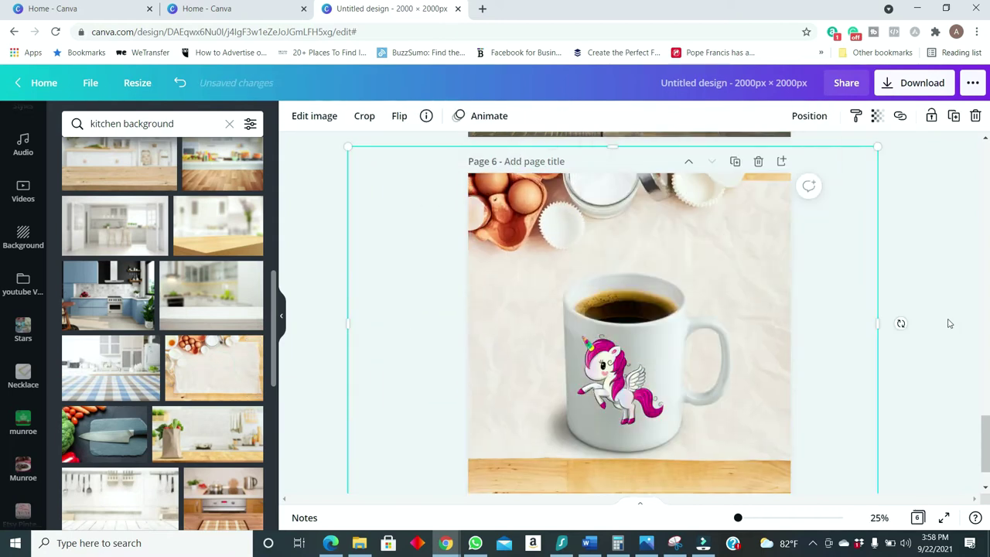
# Add the white-tile kitchen photo with a cutting board and potted plant to page 6 and delete the baking-paper background.
pyautogui.scroll(-2, 155, 355)
pyautogui.scroll(-2, 286, 410)
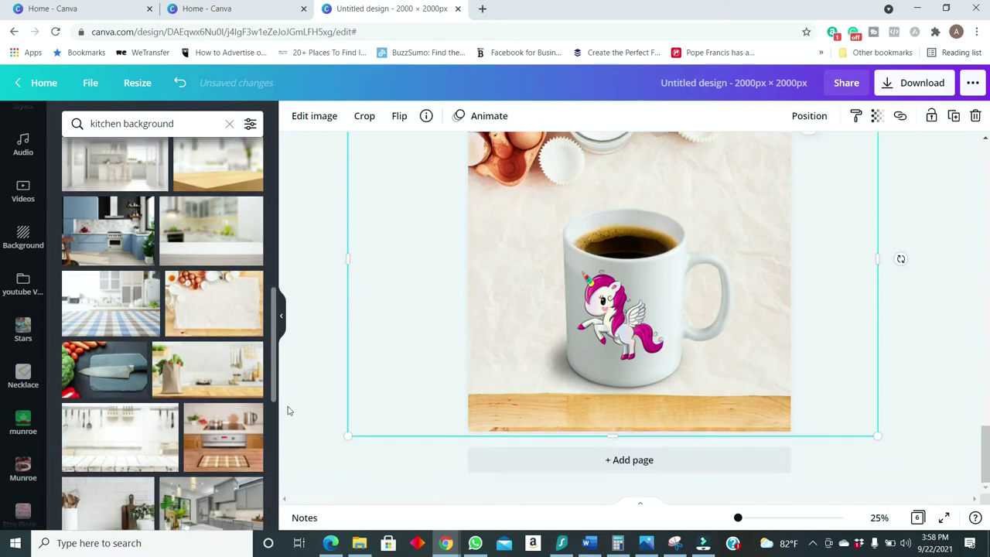
pyautogui.scroll(-3, 247, 400)
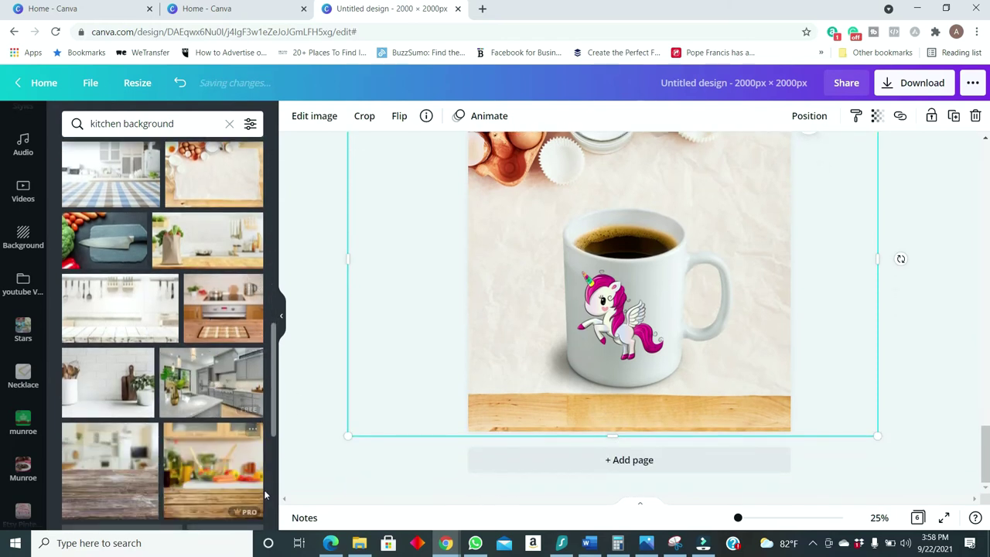
pyautogui.click(105, 380)
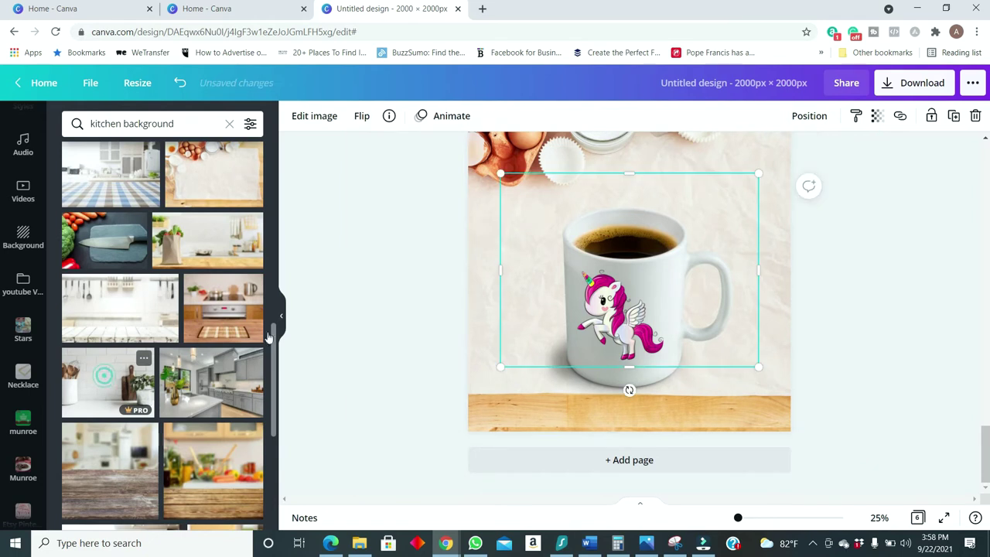
pyautogui.click(775, 375)
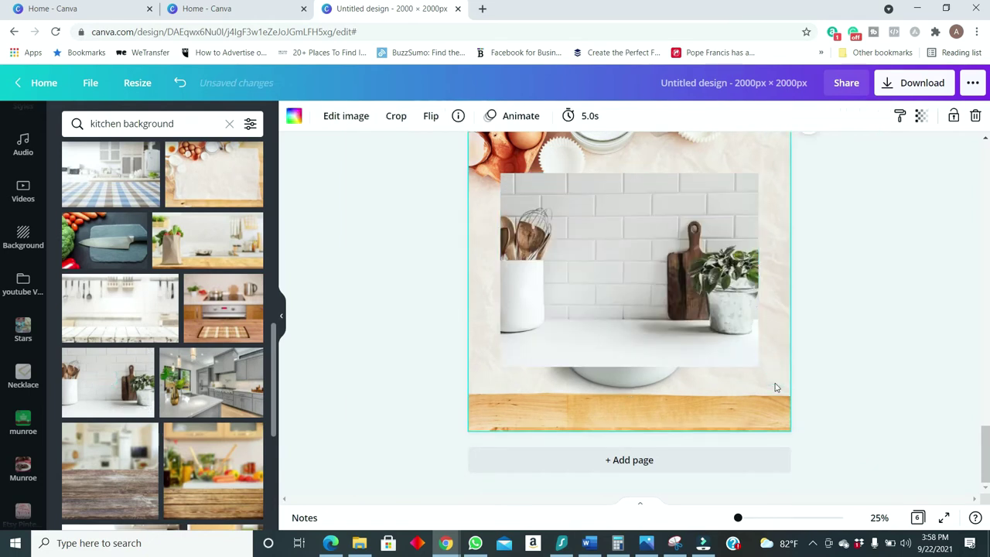
pyautogui.press('Delete')
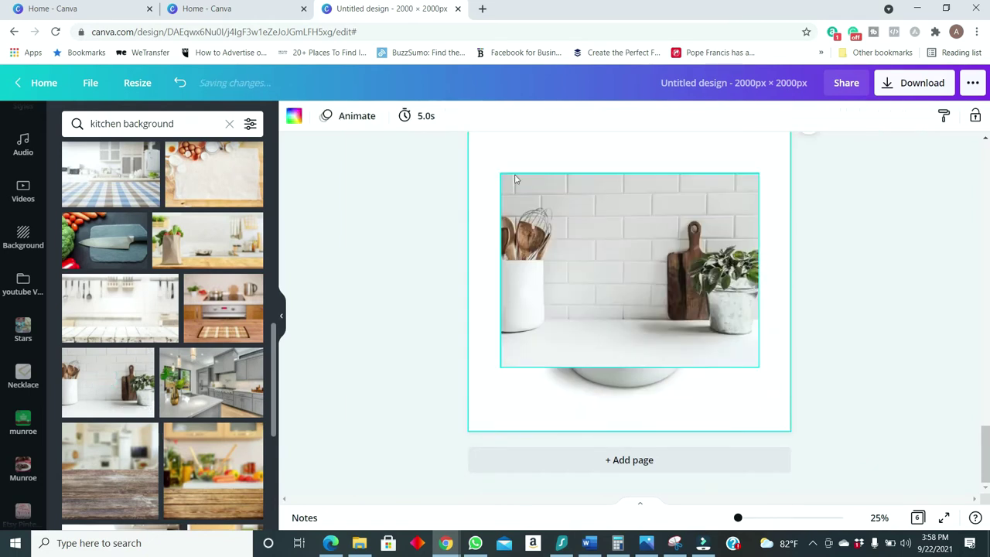
# Enlarge the white-tile kitchen photo to about 2,893 × 2,170 px to cover page 6 and send it behind the mug and unicorn.
pyautogui.click(503, 180)
pyautogui.moveTo(504, 180); pyautogui.dragTo(390, 90)
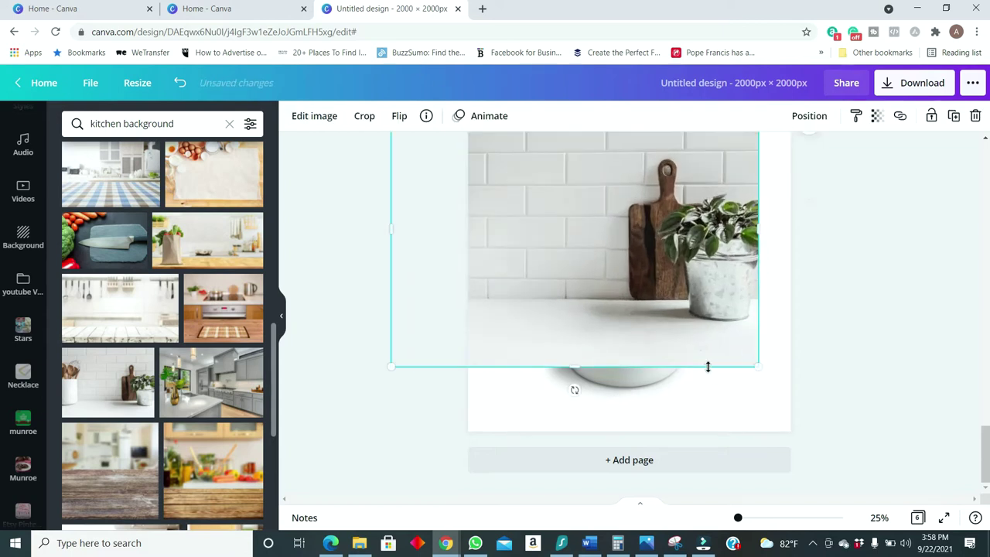
pyautogui.moveTo(760, 373); pyautogui.dragTo(835, 475)
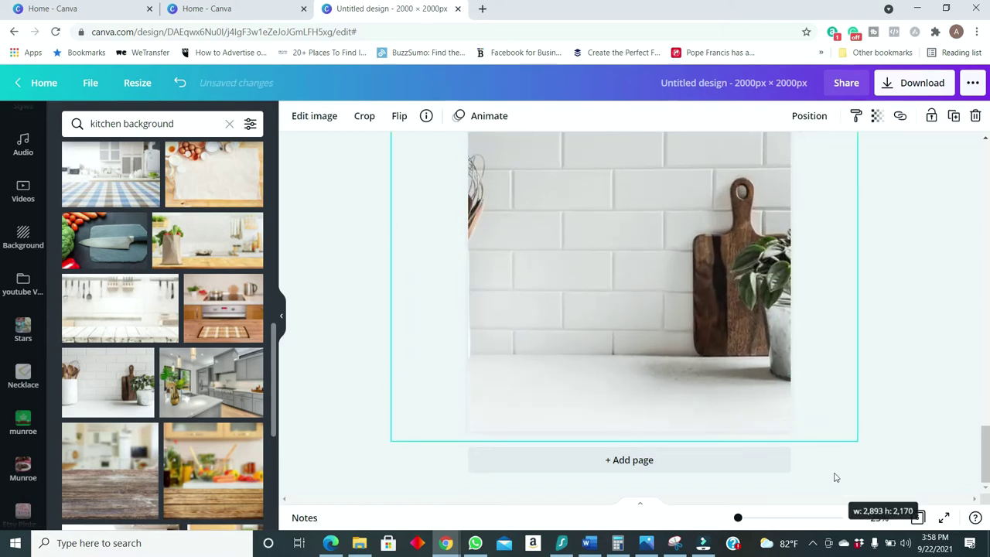
pyautogui.click(818, 116)
pyautogui.click(771, 156)
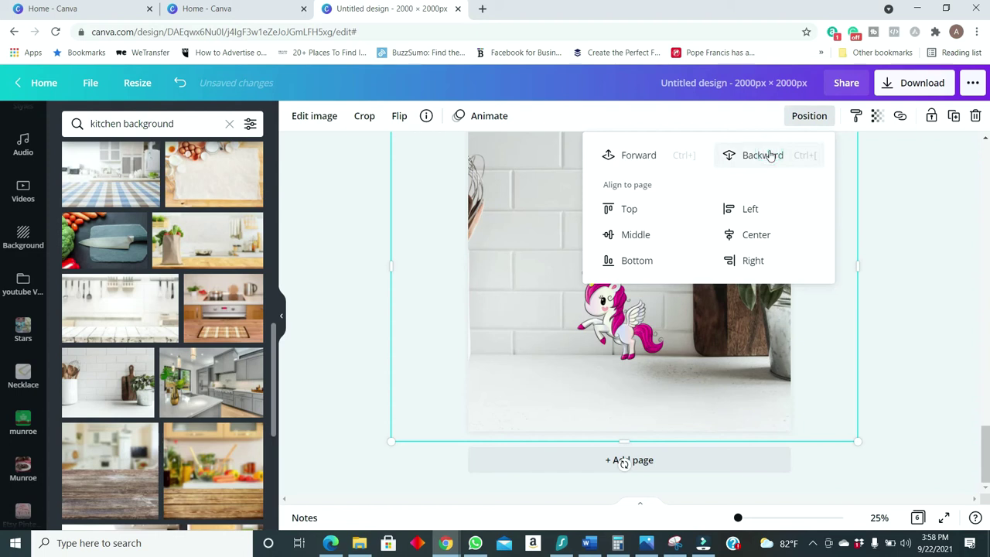
pyautogui.click(770, 156)
# Move the coffee mug lower onto the white counter on page 6 and realign the unicorn on its front.
pyautogui.click(655, 231)
pyautogui.moveTo(654, 232); pyautogui.dragTo(664, 258)
pyautogui.moveTo(619, 321); pyautogui.dragTo(620, 352)
pyautogui.click(836, 336)
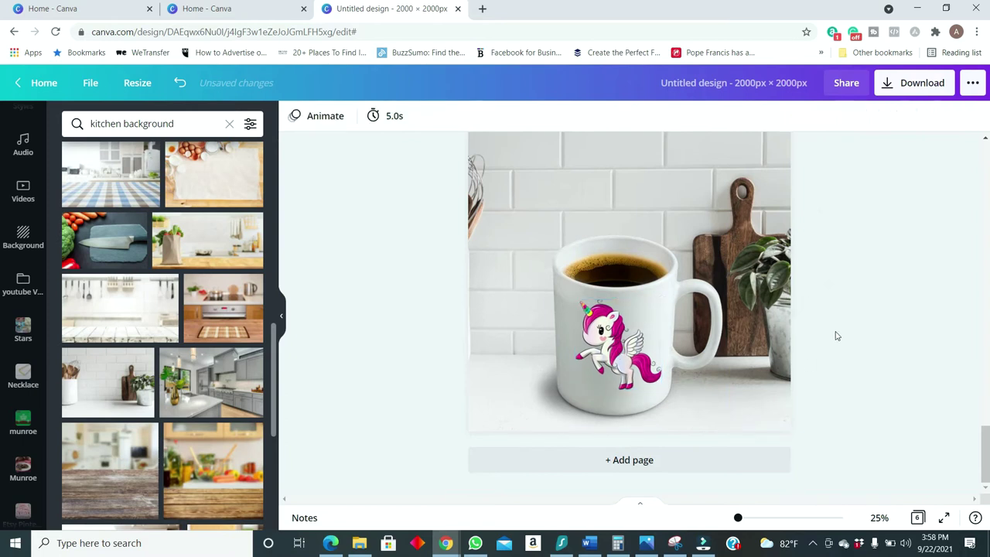
# Search the photos for "mug" and look through the results for another blank mug photo.
pyautogui.click(189, 122)
pyautogui.write('mug')
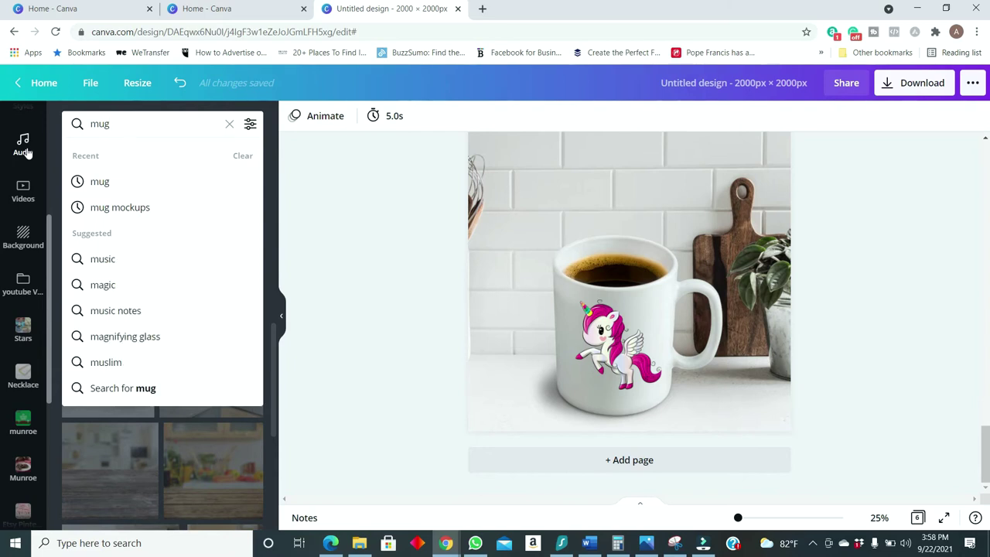
pyautogui.press('Return')
pyautogui.scroll(-3, 181, 352)
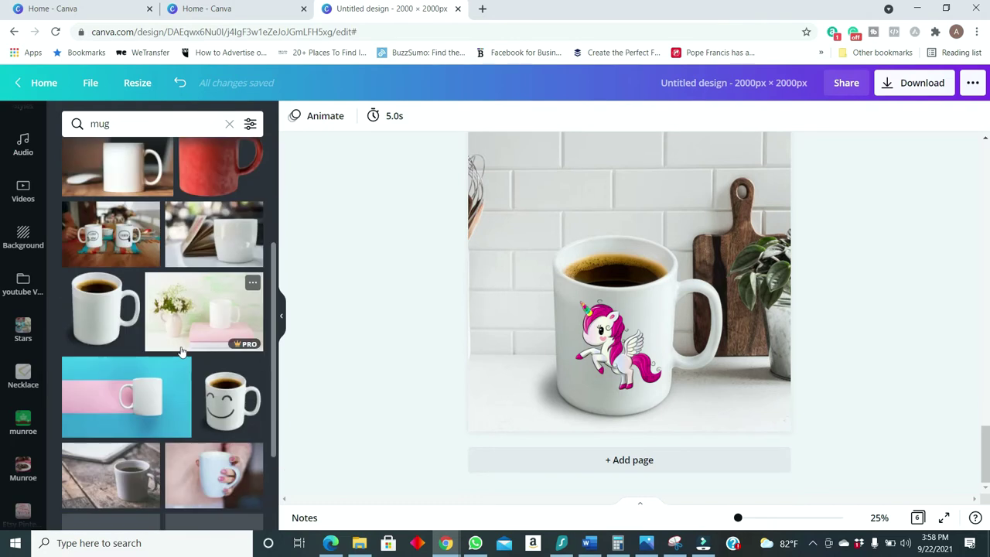
pyautogui.scroll(2, 201, 345)
pyautogui.scroll(-3, 162, 356)
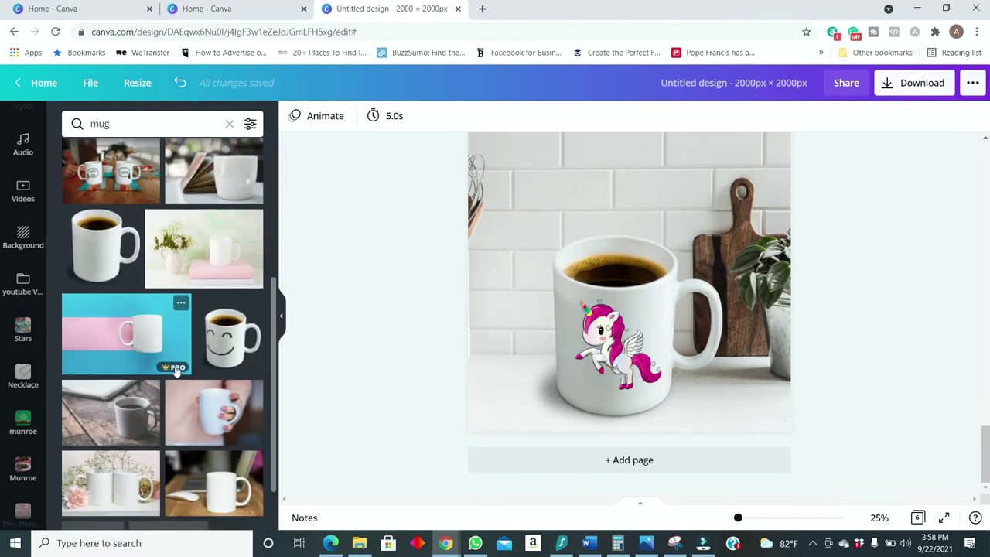
pyautogui.scroll(-2, 193, 372)
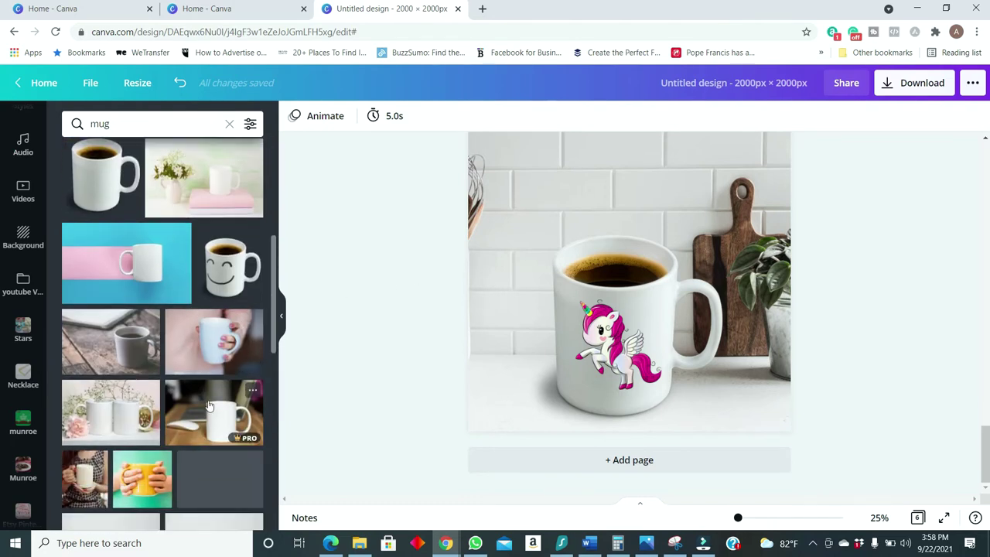
pyautogui.scroll(-2, 239, 393)
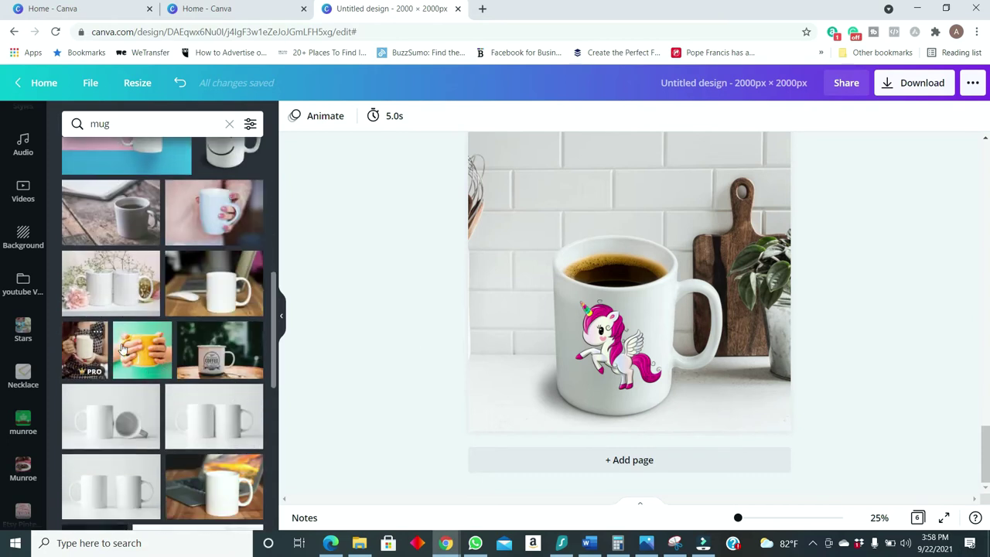
pyautogui.scroll(2, 696, 255)
# Duplicate page 6 and, on the copy, add the photo of hands holding a blank white mug, enlarged to cover the page.
pyautogui.click(736, 227)
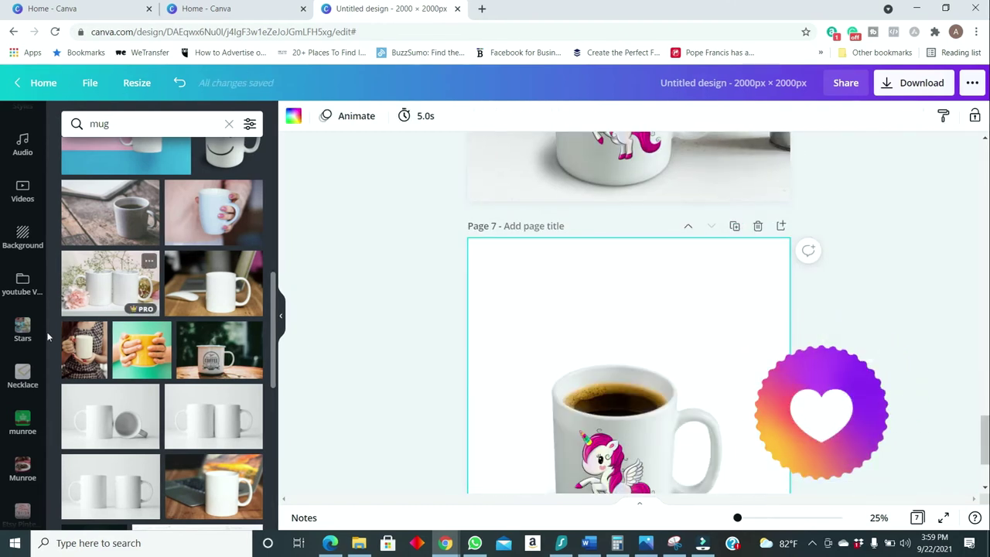
pyautogui.click(86, 344)
pyautogui.scroll(-2, 739, 361)
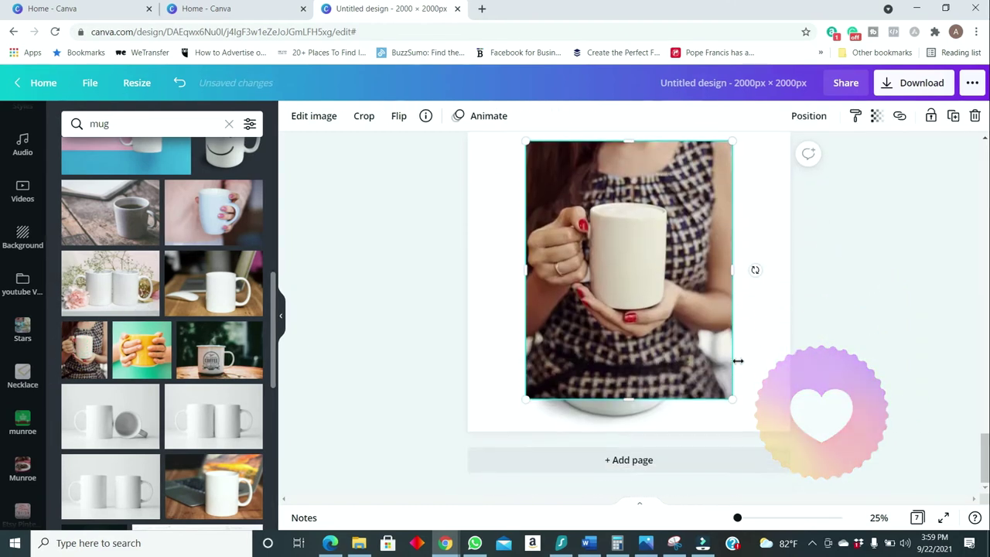
pyautogui.moveTo(523, 140); pyautogui.dragTo(381, 131)
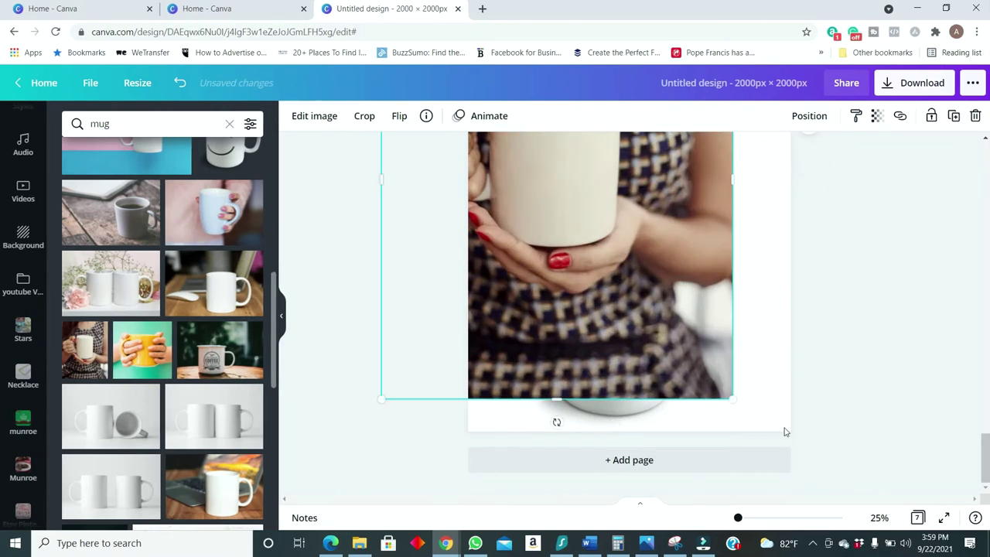
pyautogui.moveTo(733, 401); pyautogui.dragTo(882, 477)
pyautogui.scroll(2, 869, 376)
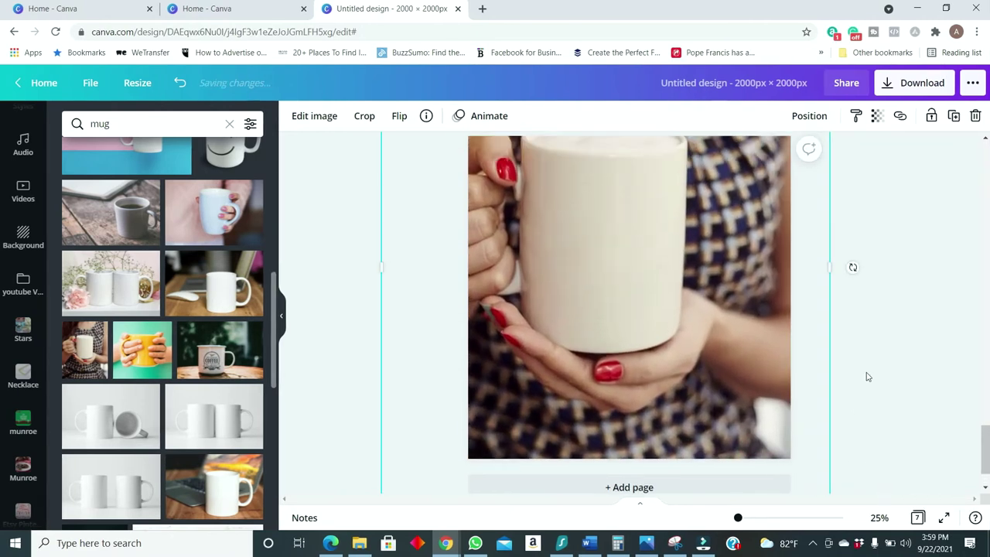
pyautogui.doubleClick(685, 349)
pyautogui.moveTo(685, 349); pyautogui.dragTo(595, 288)
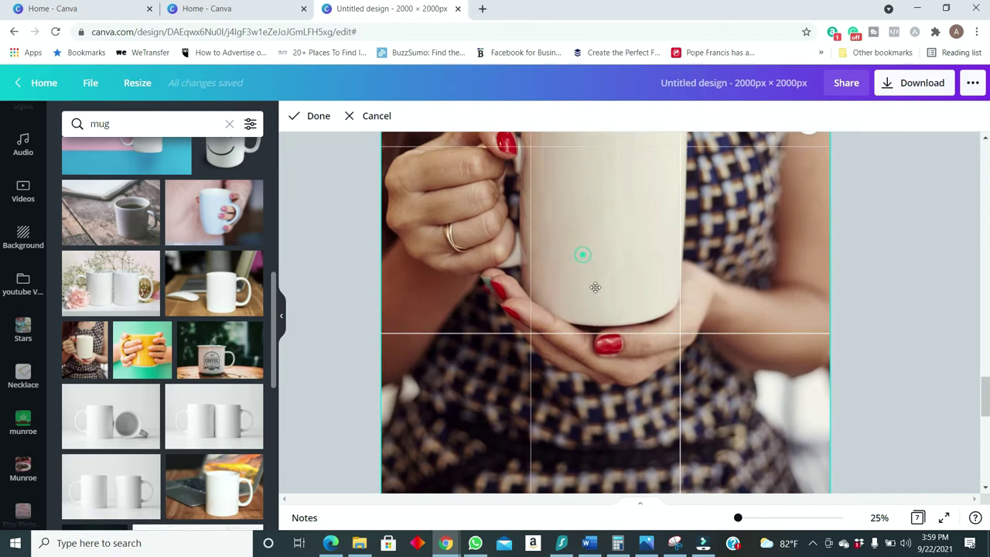
pyautogui.press('Escape')
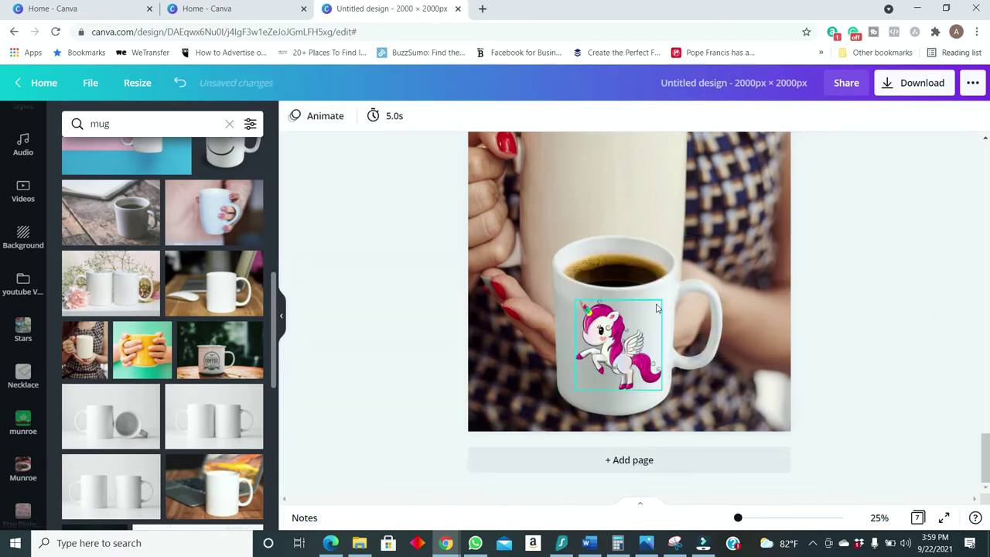
# Delete the coffee-filled mug cutout from page 7, keeping the unicorn, and select the photo of the hand-held mug.
pyautogui.click(664, 302)
pyautogui.press('Delete')
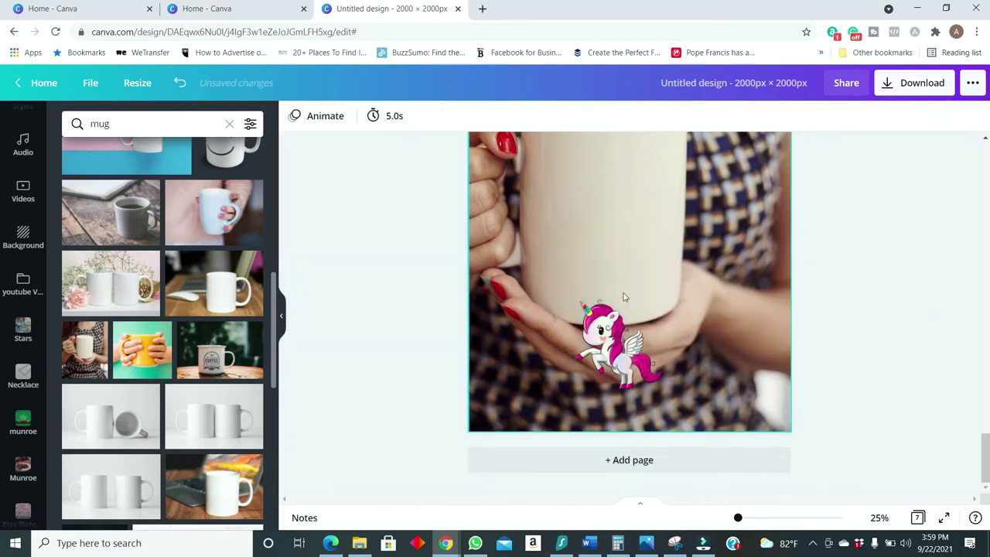
pyautogui.click(654, 243)
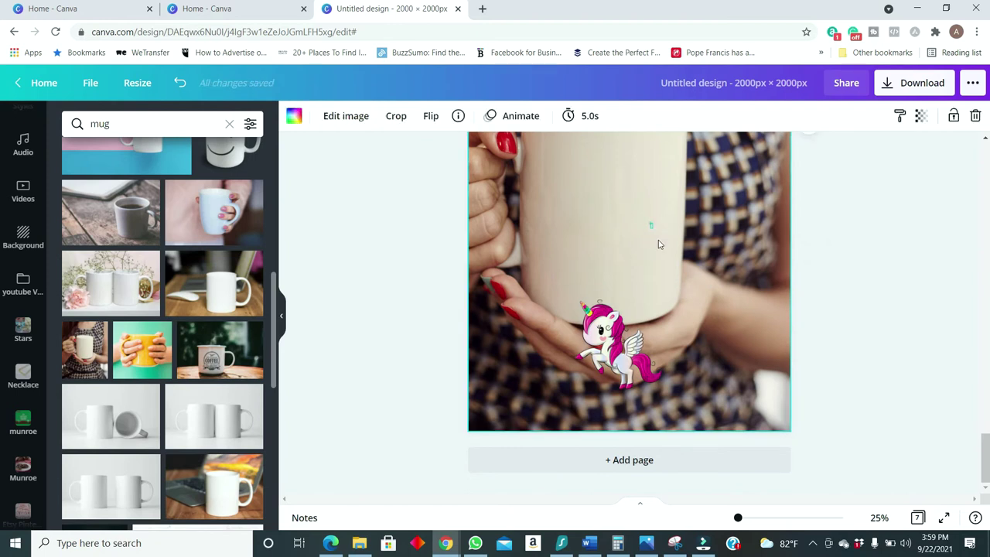
# Reduce the enlarged photo of hands holding the mug within its page 7 frame and shift it so the whole mug shows.
pyautogui.click(808, 297)
pyautogui.click(751, 289)
pyautogui.click(902, 297)
pyautogui.scroll(1, 877, 297)
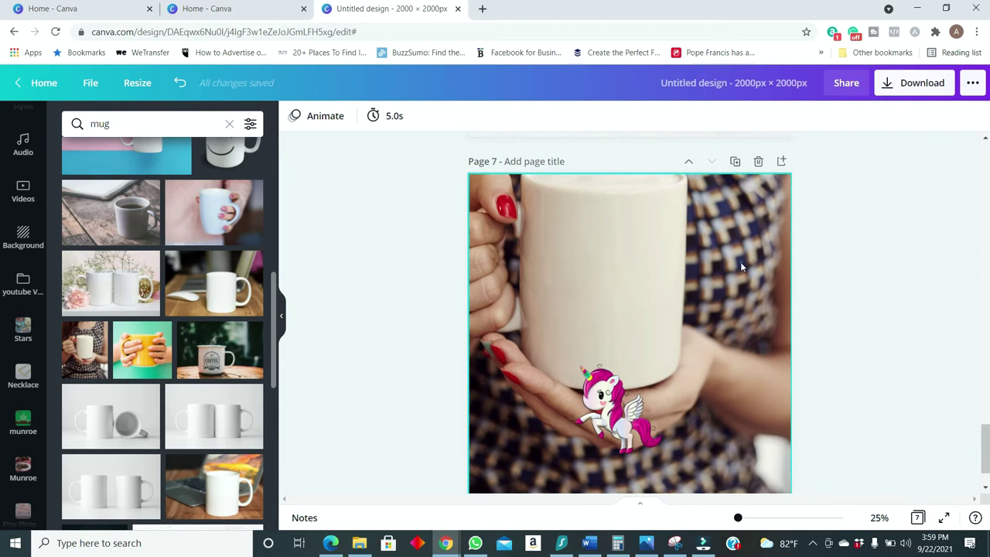
pyautogui.doubleClick(741, 262)
pyautogui.moveTo(748, 286); pyautogui.dragTo(793, 369)
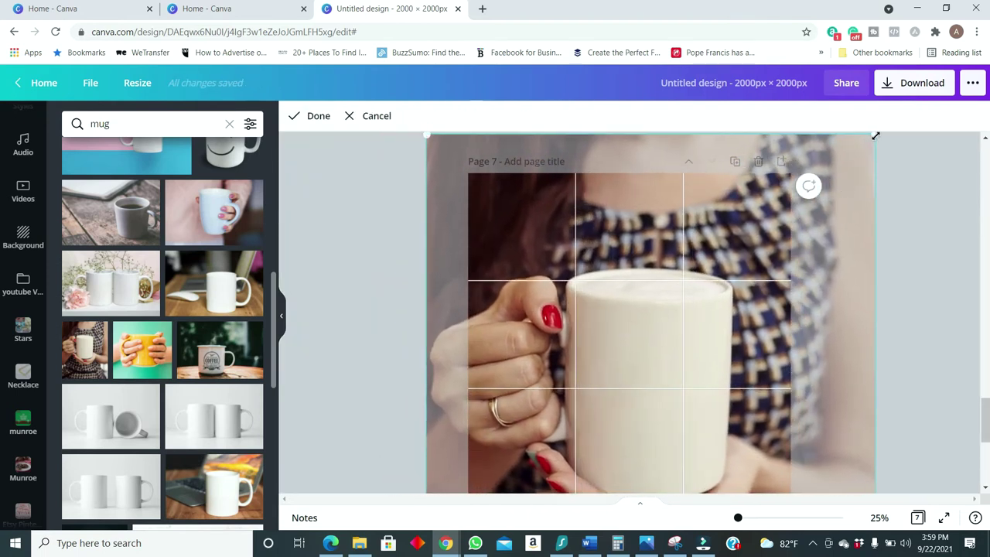
pyautogui.moveTo(875, 136); pyautogui.dragTo(843, 173)
pyautogui.moveTo(758, 276); pyautogui.dragTo(564, 376)
pyautogui.click(665, 298)
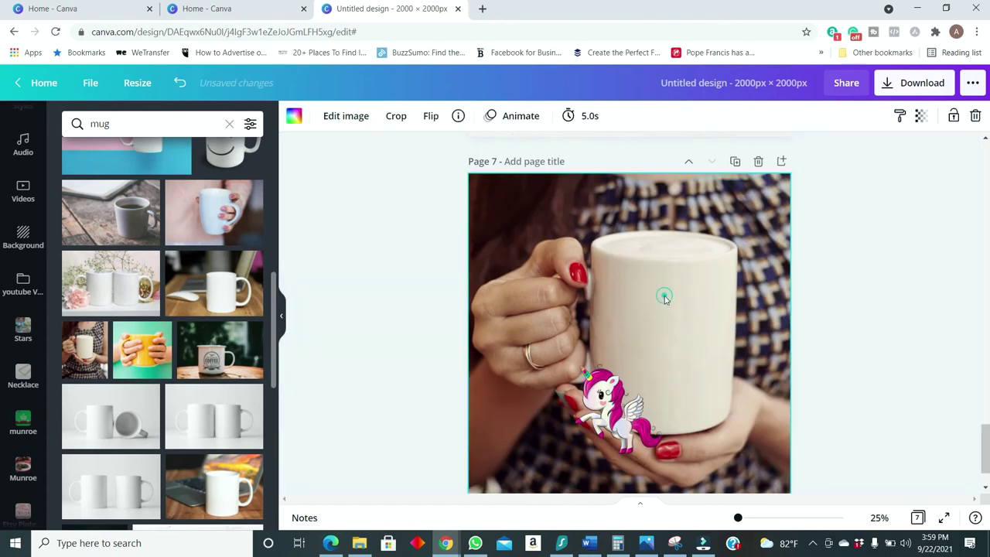
# Nudge the page 7 photo within its frame to center the mug and move the unicorn onto the mug's front.
pyautogui.doubleClick(679, 310)
pyautogui.moveTo(679, 310); pyautogui.dragTo(658, 294)
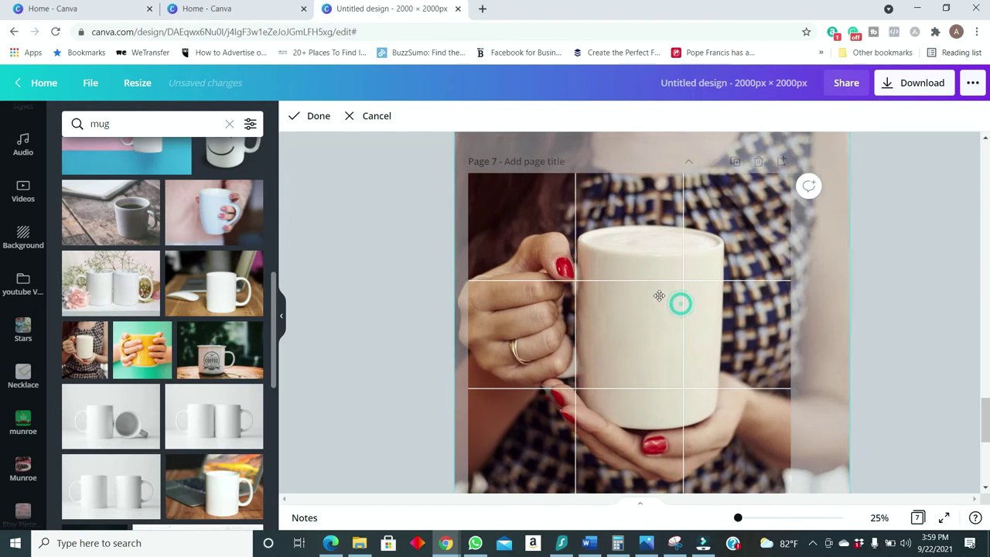
pyautogui.click(672, 331)
pyautogui.moveTo(605, 407); pyautogui.dragTo(630, 328)
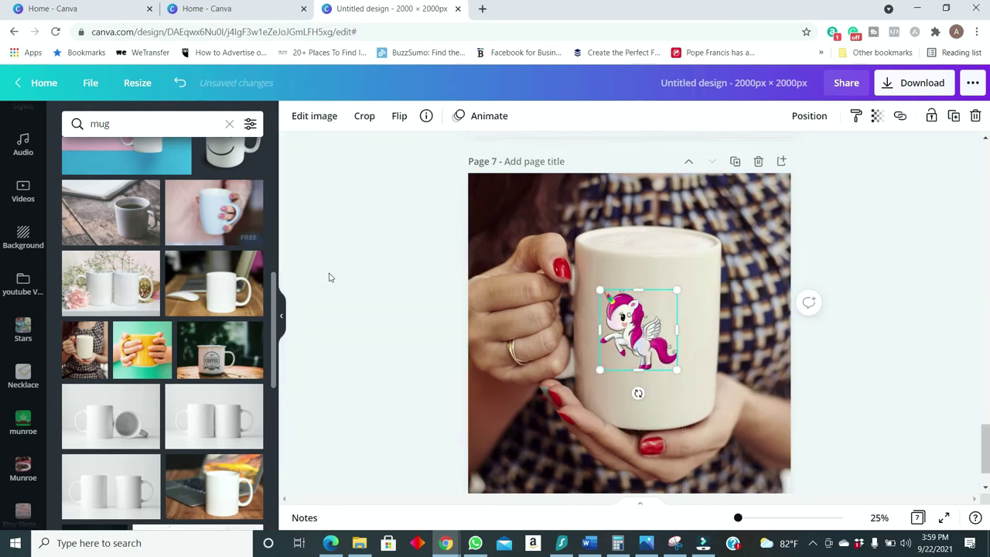
# Search the photos for "love" and replace the unicorn on the page 7 mug with the red splattered heart outline.
pyautogui.moveTo(128, 124); pyautogui.dragTo(91, 128)
pyautogui.write('love')
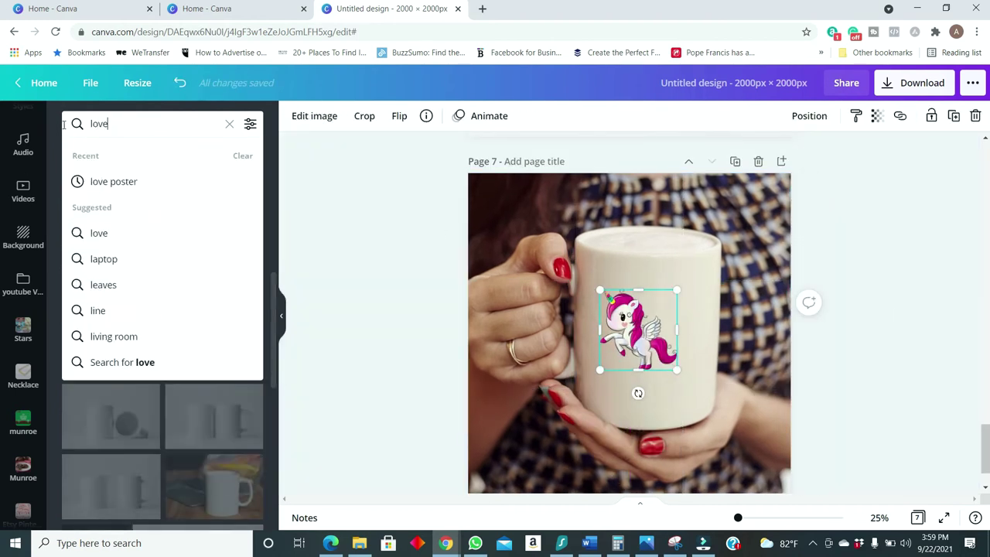
pyautogui.press('Return')
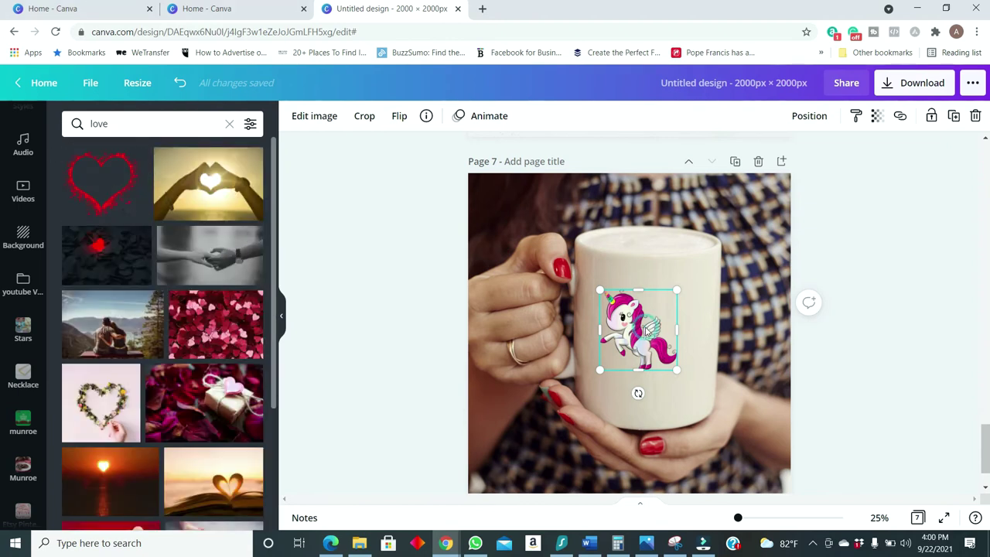
pyautogui.click(843, 294)
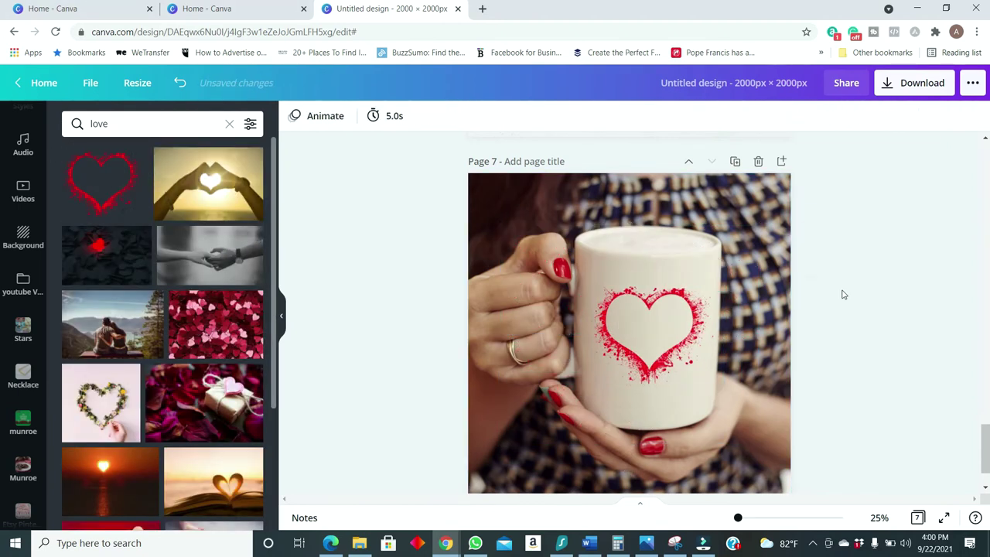
pyautogui.scroll(-1, 843, 294)
pyautogui.scroll(3, 823, 322)
pyautogui.scroll(-2, 757, 337)
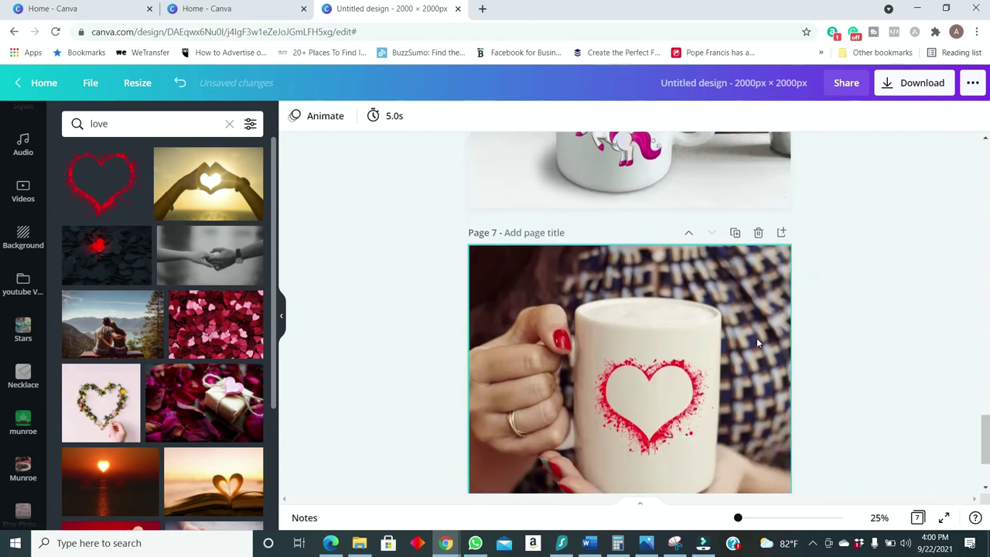
pyautogui.scroll(-1, 757, 343)
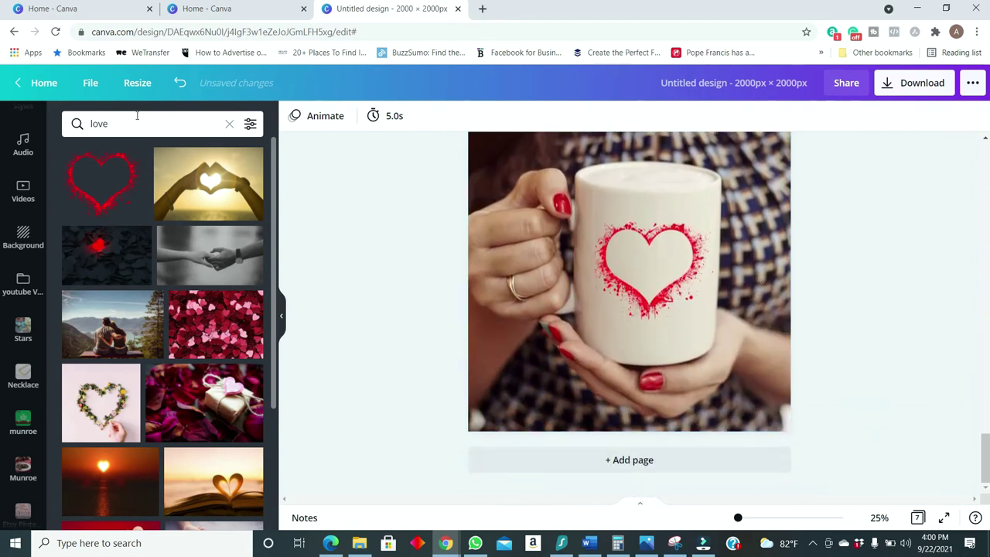
# Search the photos for "mug" and look through the results for another photo of a hand-held mug.
pyautogui.doubleClick(101, 123)
pyautogui.write('mug')
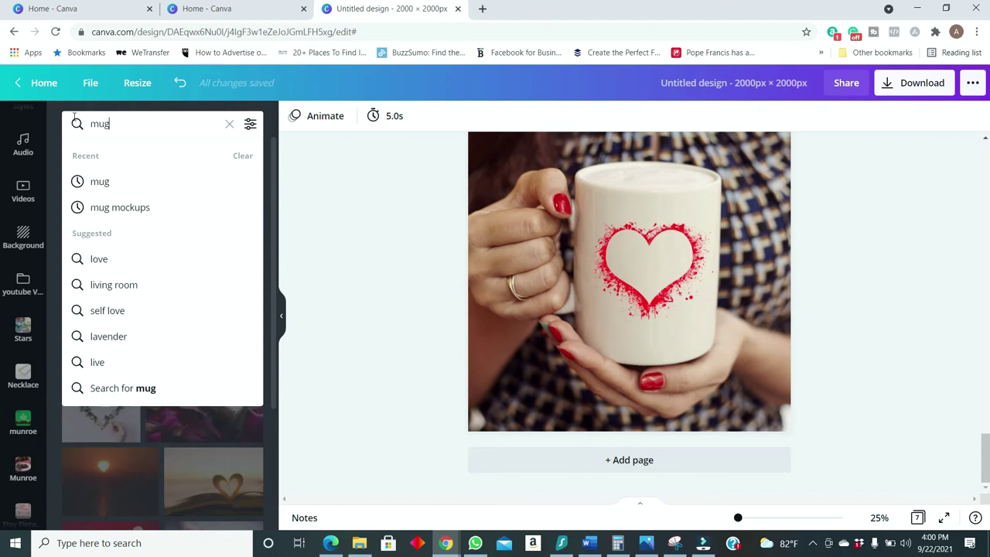
pyautogui.press('Return')
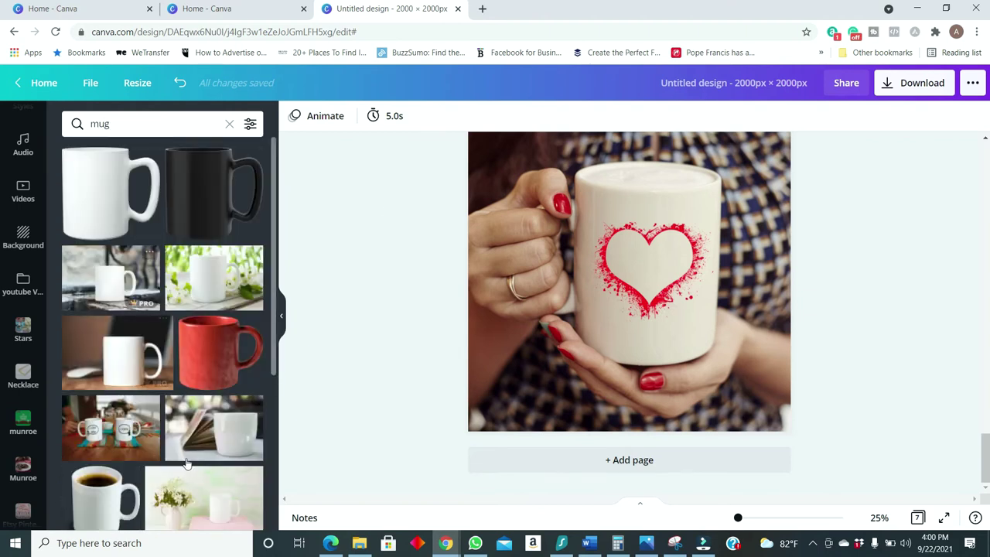
pyautogui.scroll(-3, 195, 457)
pyautogui.scroll(-1, 215, 442)
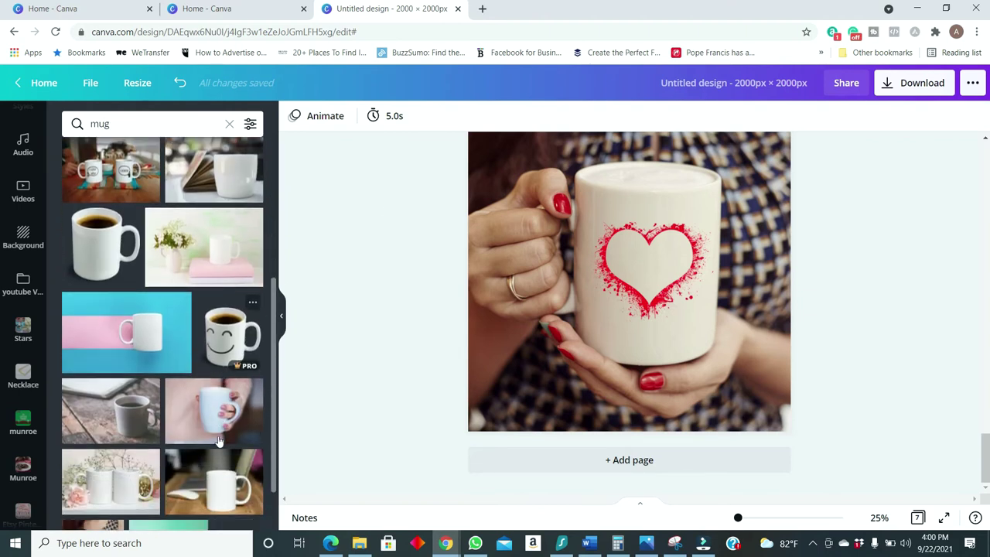
pyautogui.scroll(-8, 255, 407)
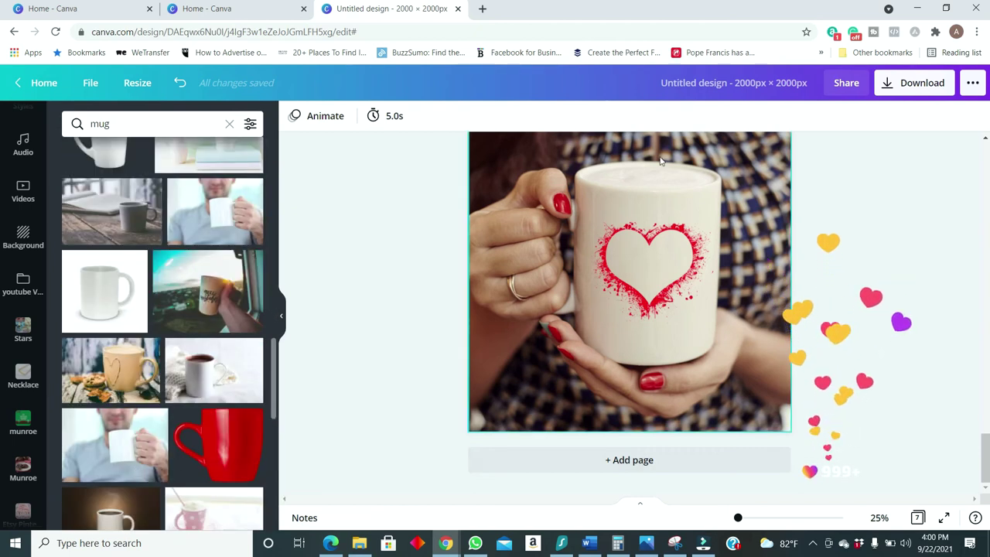
# On a copy of page 7, make the photo of a man holding a white mug the background and center the heart on the mug.
pyautogui.click(114, 445)
pyautogui.moveTo(759, 423); pyautogui.dragTo(820, 512)
pyautogui.press('Escape')
pyautogui.moveTo(652, 318); pyautogui.dragTo(630, 286)
pyautogui.scroll(4, 632, 384)
pyautogui.scroll(-4, 928, 379)
pyautogui.scroll(-1, 850, 350)
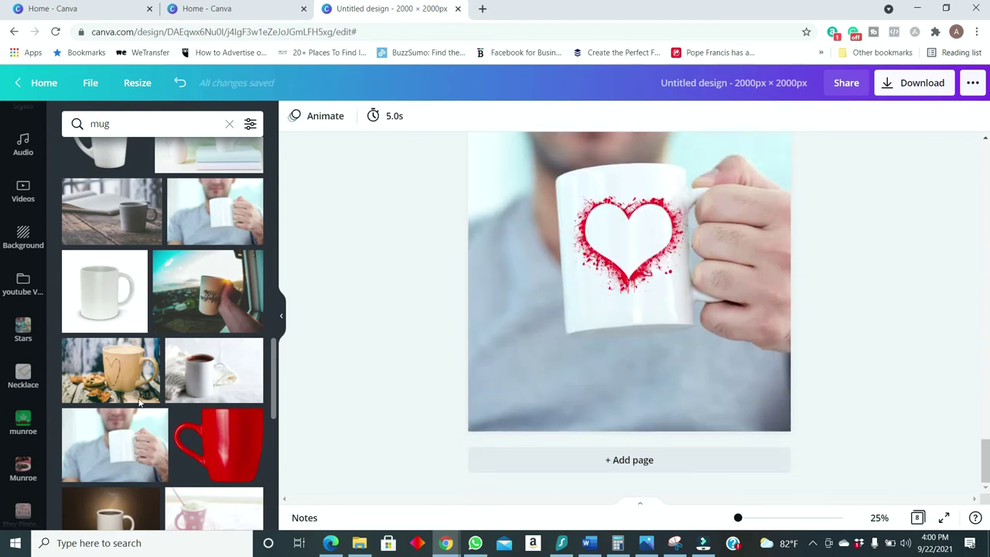
# Look through more of the mug photos for another mockup background.
pyautogui.scroll(-2, 147, 394)
pyautogui.scroll(-2, 155, 391)
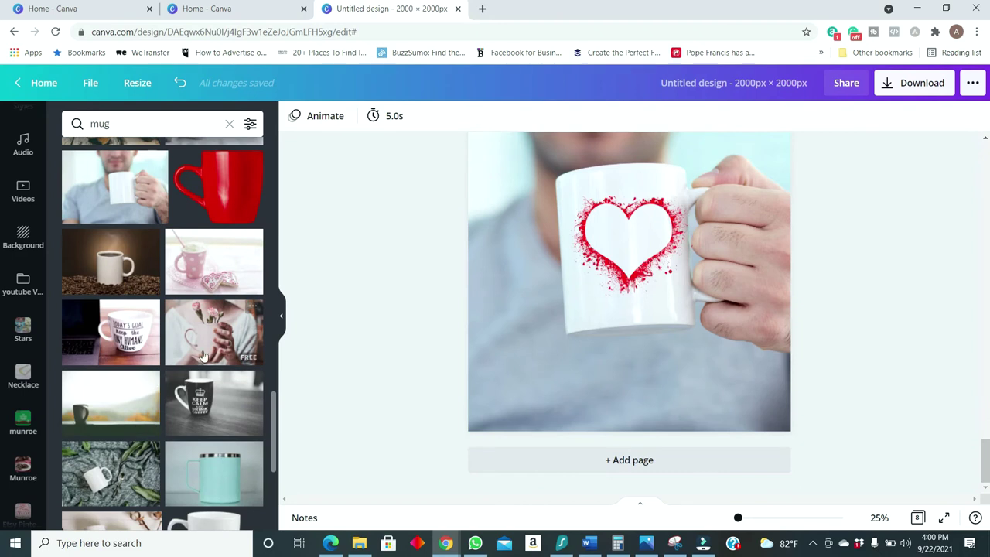
pyautogui.scroll(-3, 199, 347)
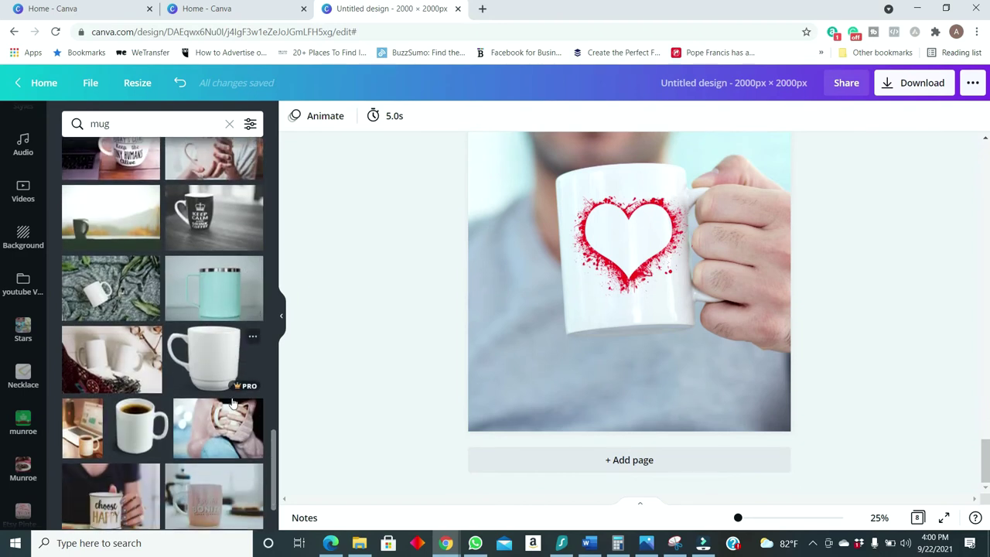
pyautogui.scroll(-2, 263, 399)
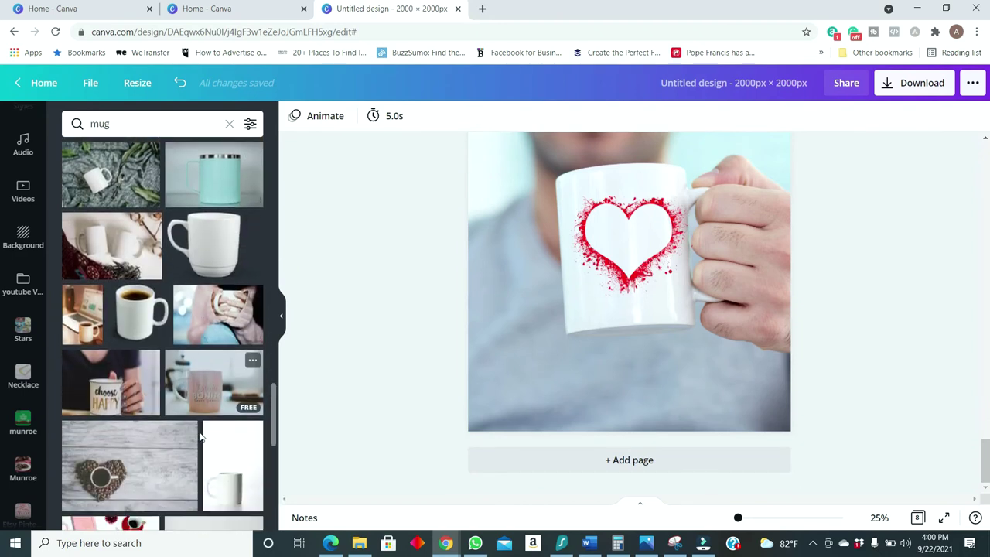
pyautogui.scroll(-3, 228, 404)
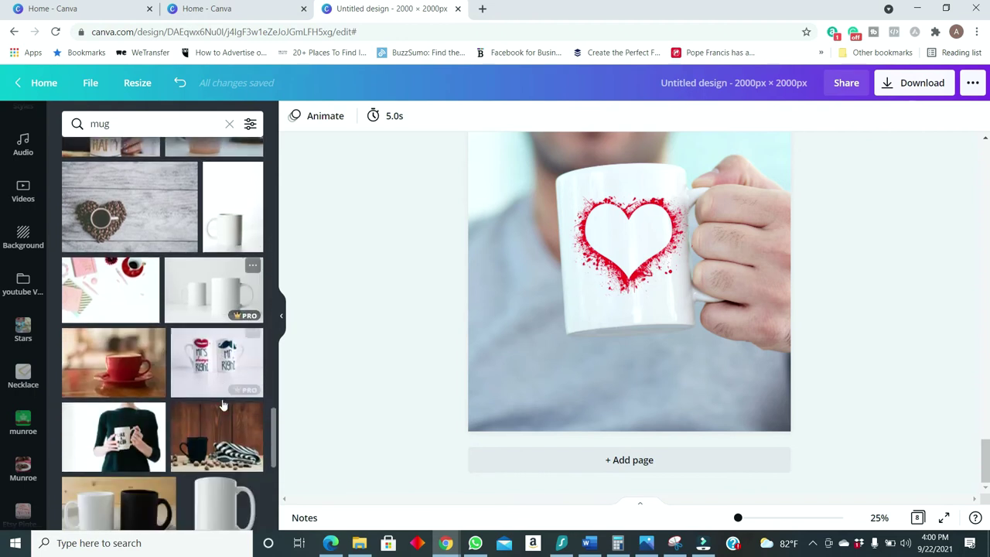
pyautogui.scroll(-1, 217, 398)
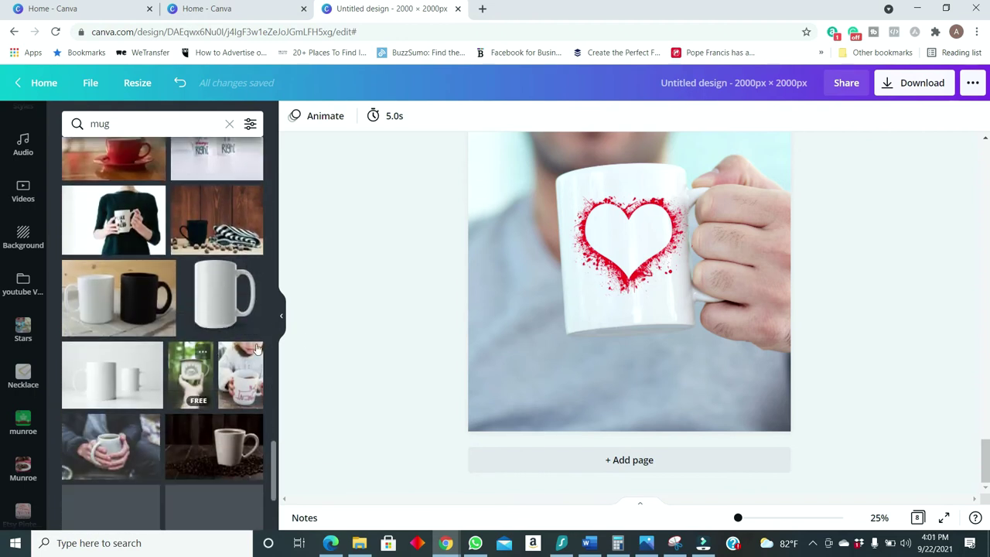
pyautogui.scroll(-2, 135, 379)
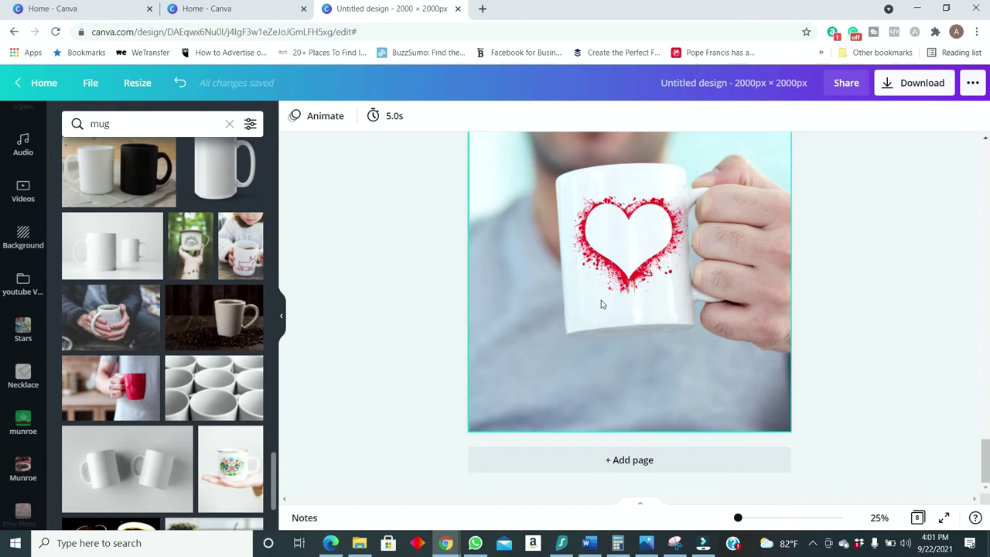
# Duplicate page 8 and delete the background photo from the copy, keeping the heart.
pyautogui.scroll(2, 632, 365)
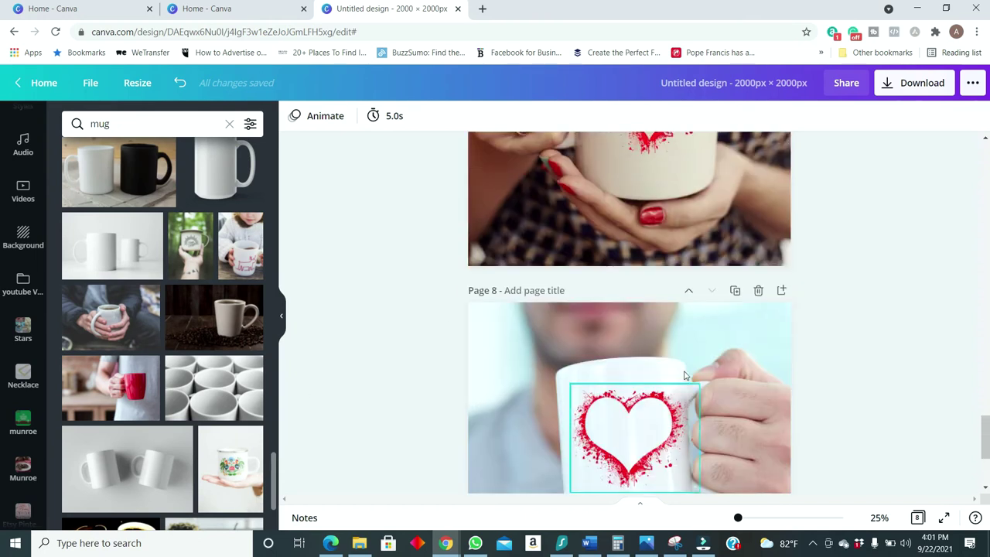
pyautogui.click(735, 290)
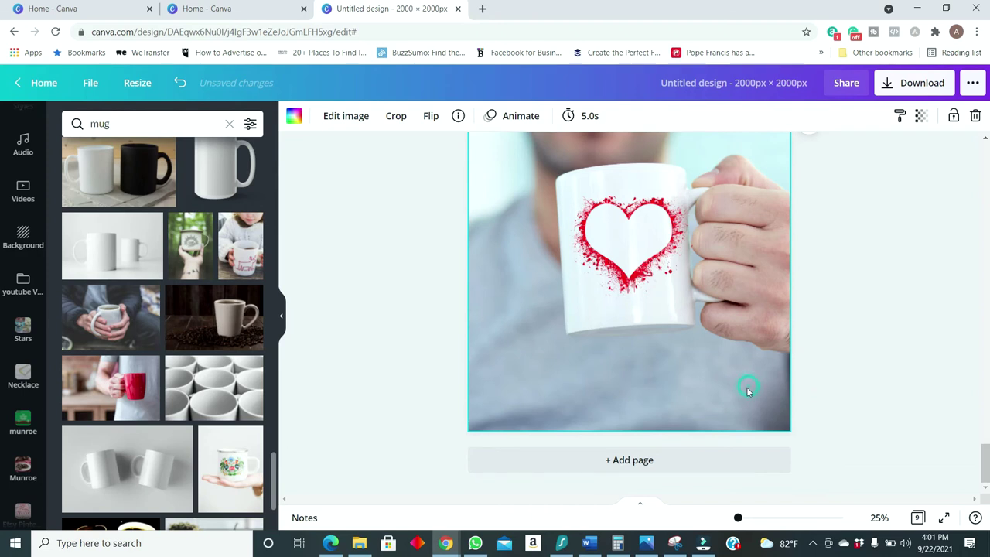
pyautogui.press('Delete')
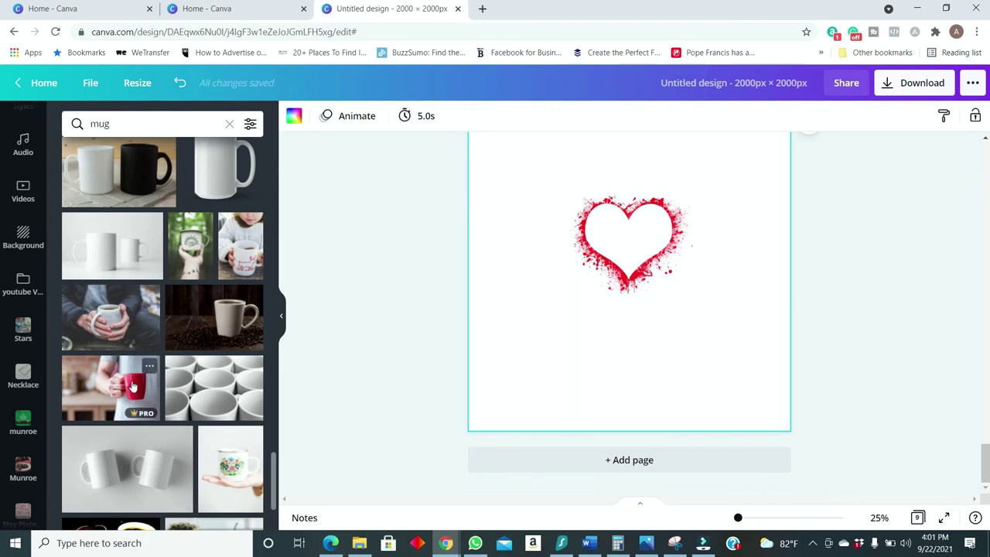
# Add the photo of a hand holding a red mug to page 9, enlarge it and make it the page background behind the heart.
pyautogui.click(125, 399)
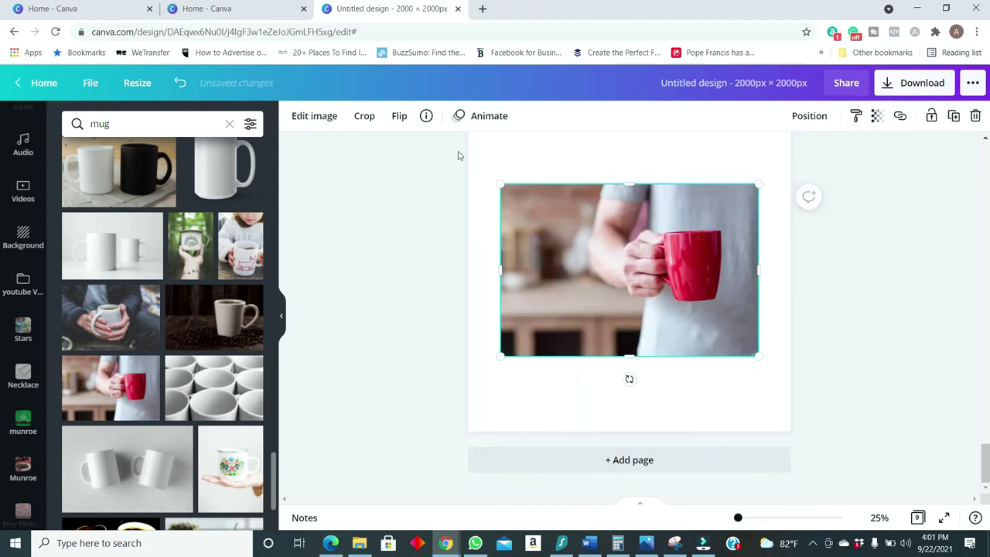
pyautogui.moveTo(502, 187); pyautogui.dragTo(319, 65)
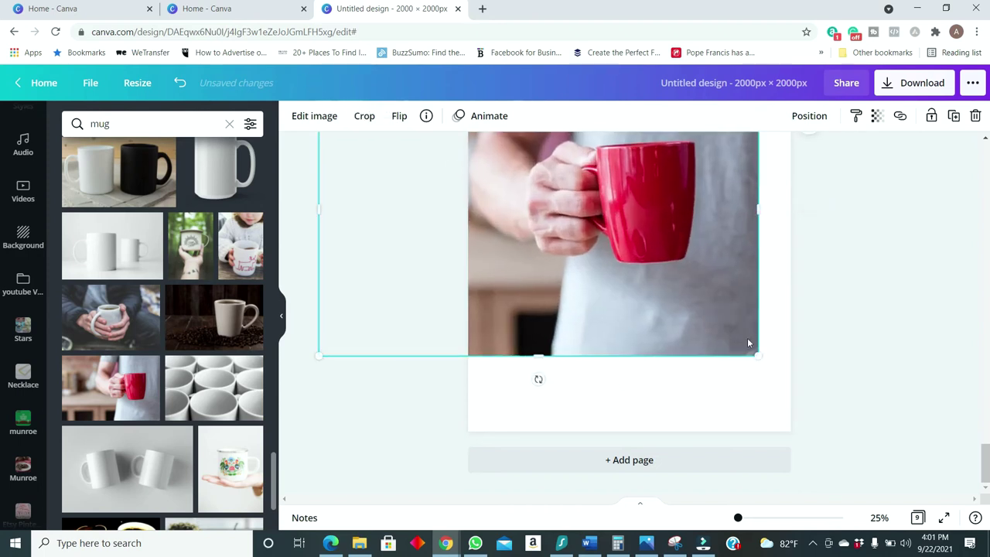
pyautogui.moveTo(823, 472); pyautogui.dragTo(911, 458)
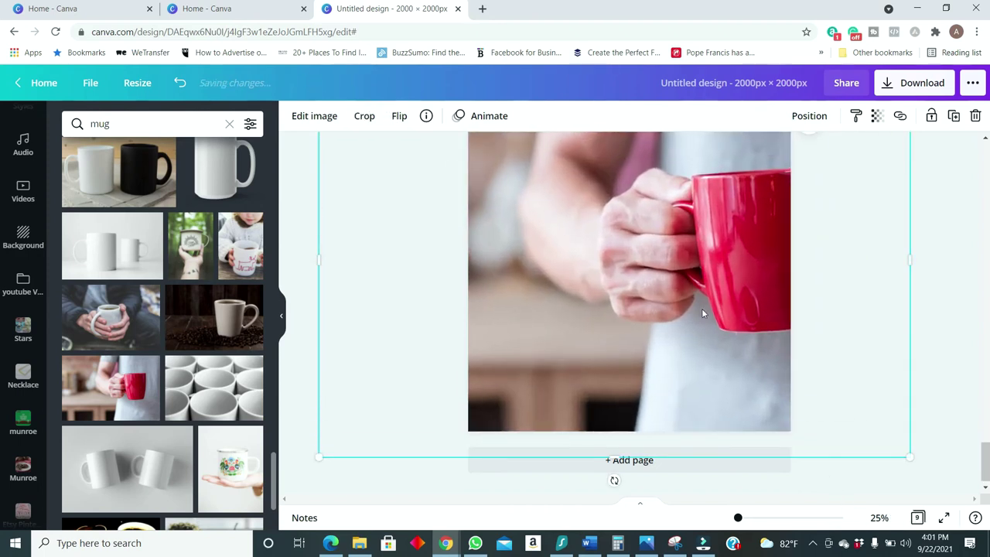
pyautogui.doubleClick(702, 308)
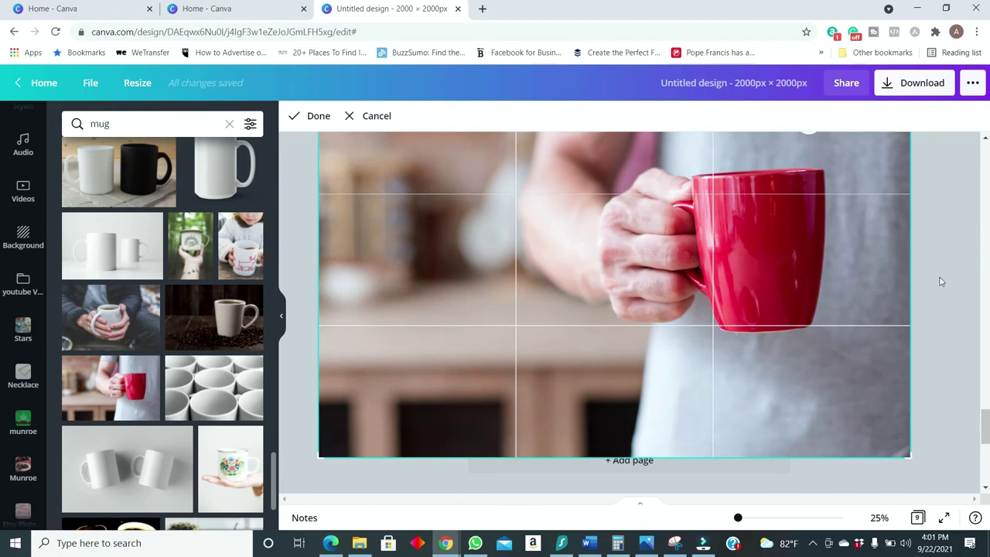
pyautogui.click(941, 282)
pyautogui.click(740, 269)
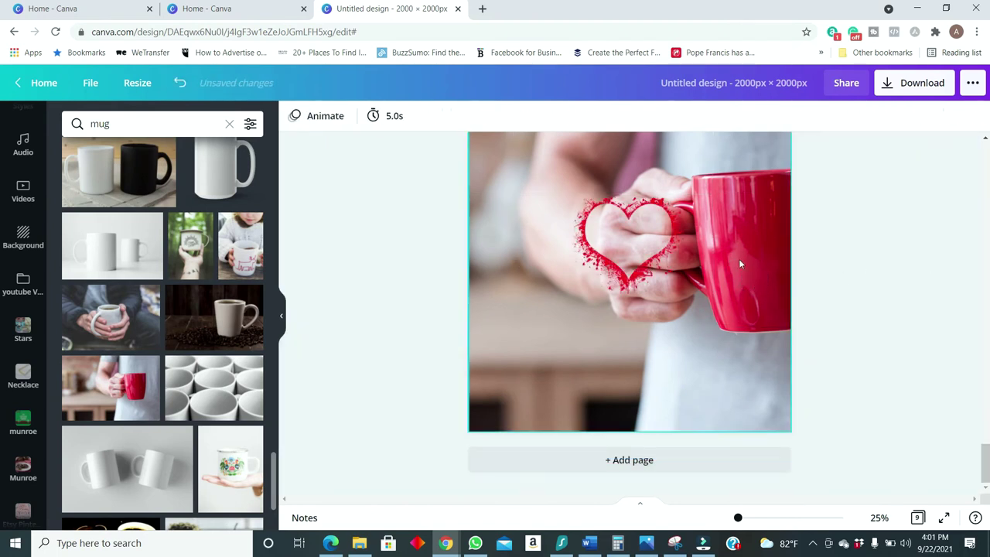
# Shift the red mug photo within its page 9 frame so the mug sits behind the heart.
pyautogui.doubleClick(739, 258)
pyautogui.moveTo(736, 256); pyautogui.dragTo(591, 254)
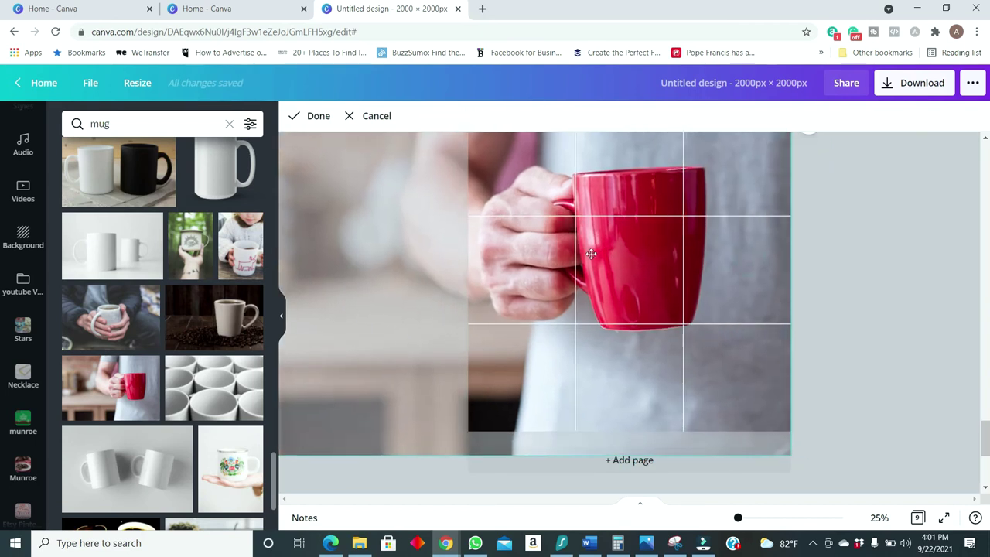
pyautogui.click(890, 253)
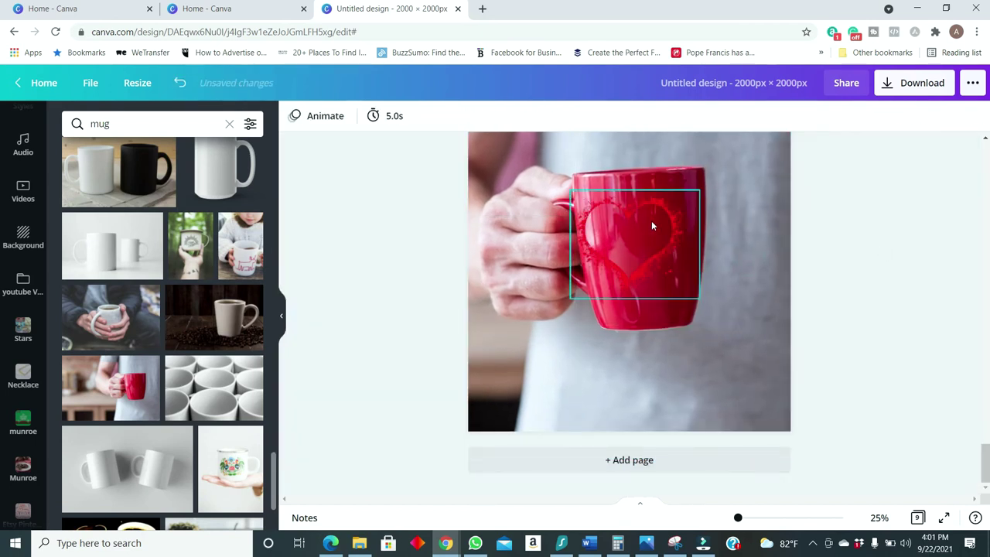
# Search the photos for "heart" and delete the red splattered heart from the red mug on page 9.
pyautogui.click(139, 124)
pyautogui.write('heart')
pyautogui.press('Return')
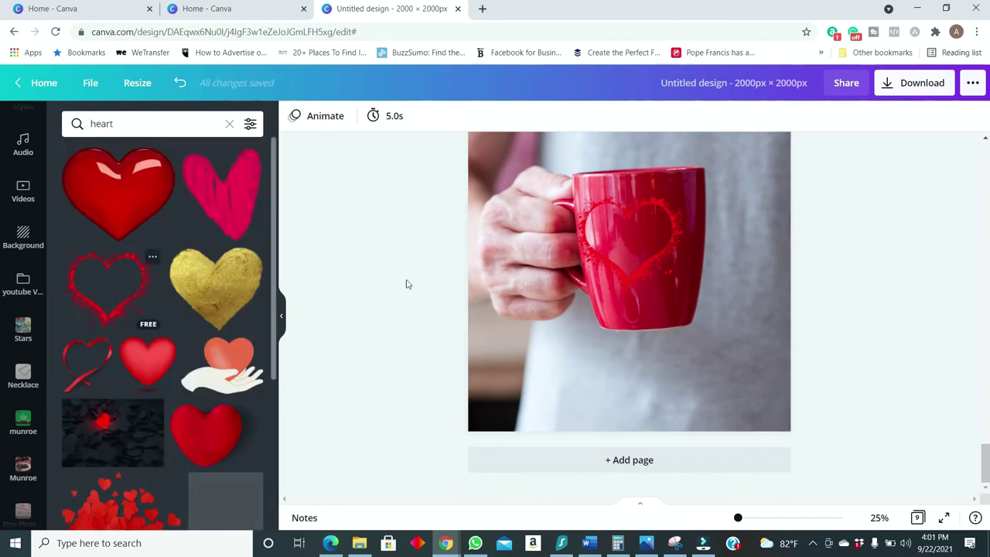
pyautogui.click(653, 246)
pyautogui.press('Delete')
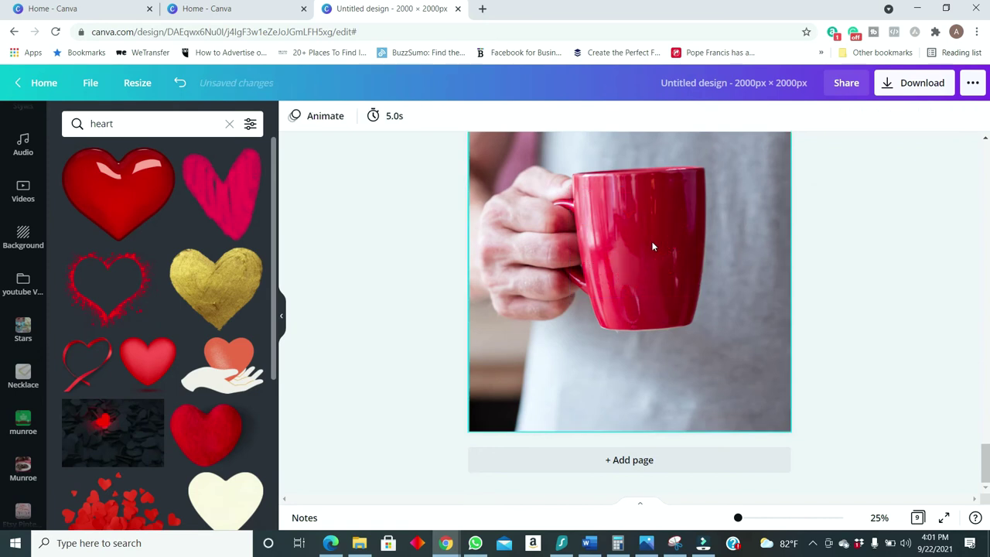
# Look through the heart results and refine the search to "heart png".
pyautogui.scroll(-3, 215, 479)
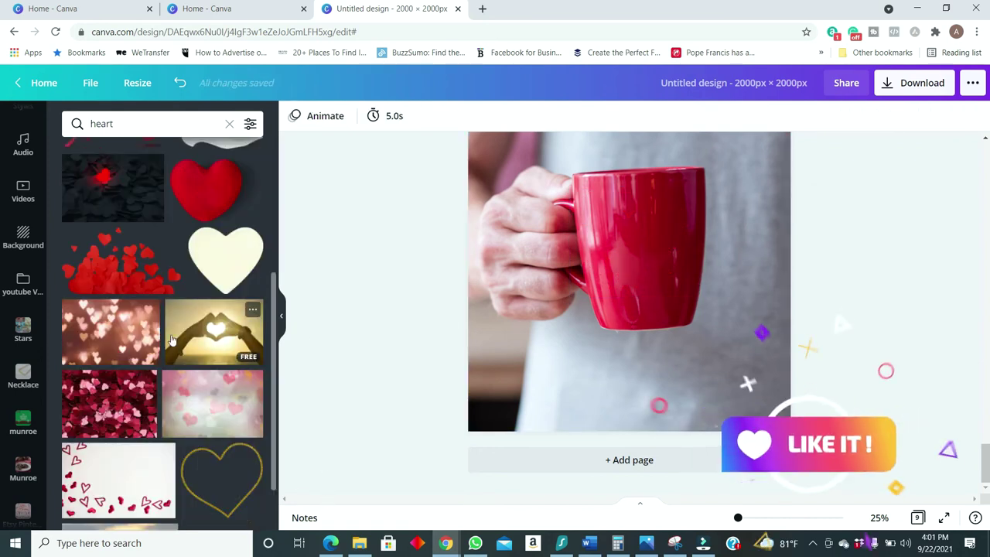
pyautogui.click(157, 122)
pyautogui.write('png')
pyautogui.press('Return')
pyautogui.scroll(-4, 171, 309)
pyautogui.click(116, 453)
pyautogui.press('Delete')
# Add the yellow flower cutout to page 9 and place it on the front of the red mug.
pyautogui.scroll(2, 113, 283)
pyautogui.click(113, 284)
pyautogui.moveTo(592, 310); pyautogui.dragTo(644, 244)
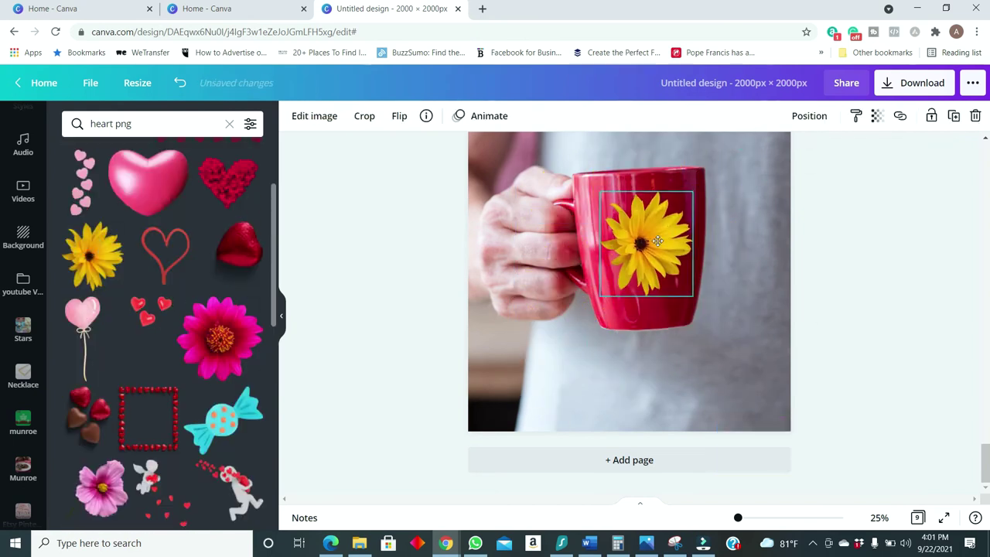
# Deselect the flower and review the finished mug mockups backward from page 9 to page 3.
pyautogui.click(877, 287)
pyautogui.scroll(1, 879, 341)
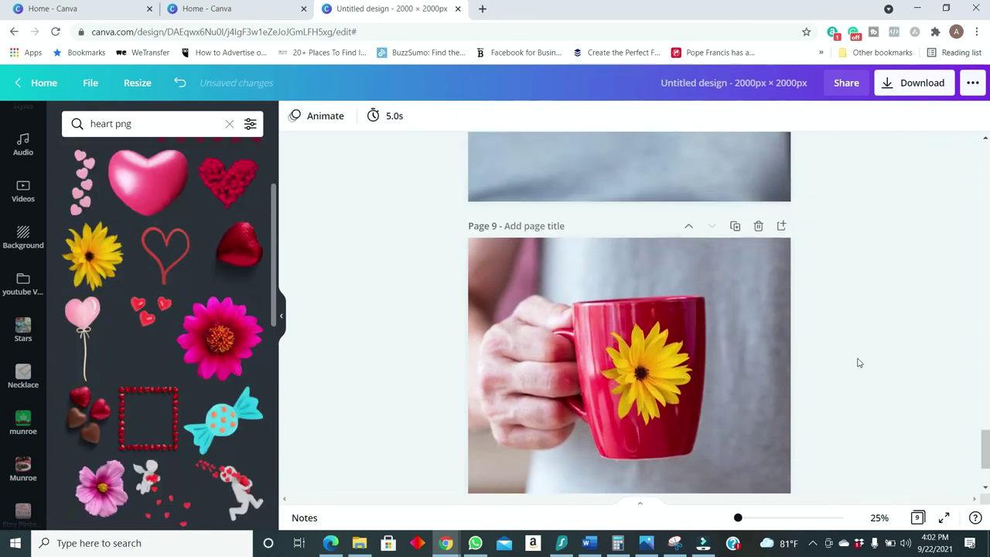
pyautogui.scroll(-1, 835, 348)
pyautogui.scroll(5, 835, 348)
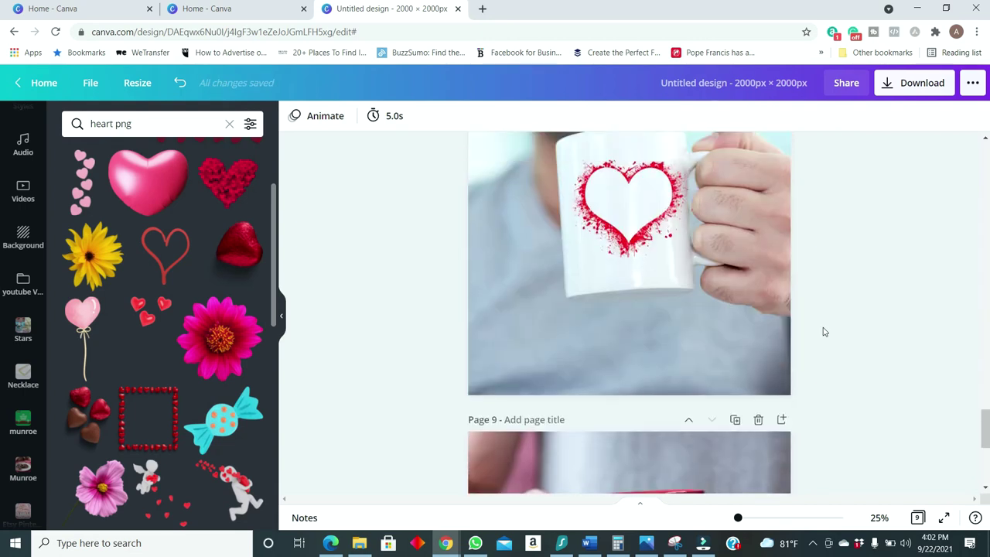
pyautogui.scroll(-2, 791, 309)
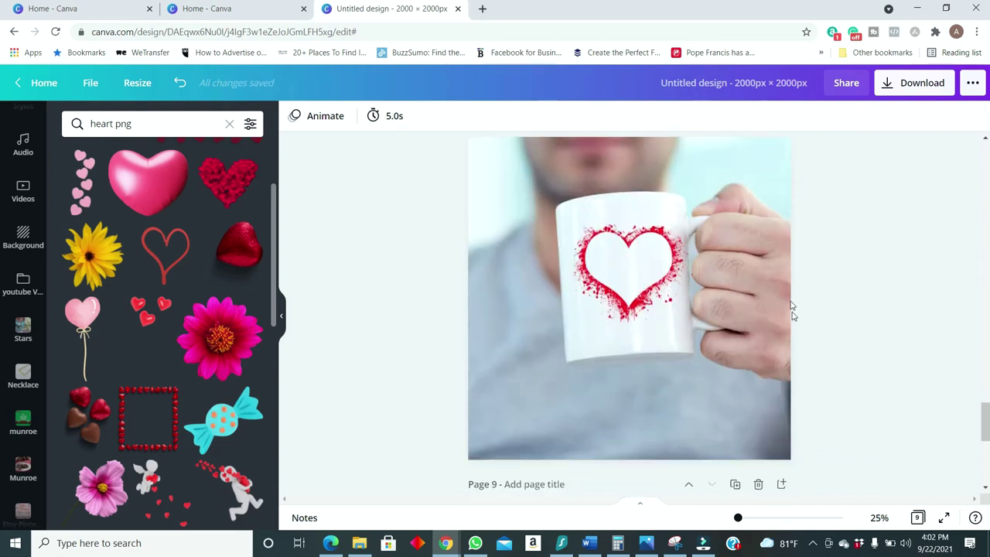
pyautogui.scroll(3, 794, 332)
pyautogui.scroll(2, 778, 336)
pyautogui.scroll(7, 778, 347)
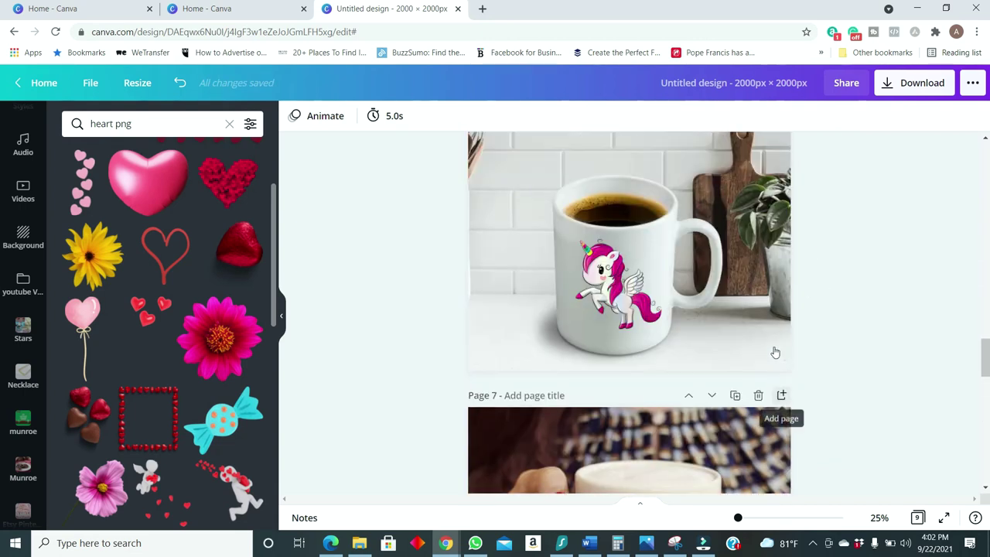
pyautogui.scroll(4, 714, 325)
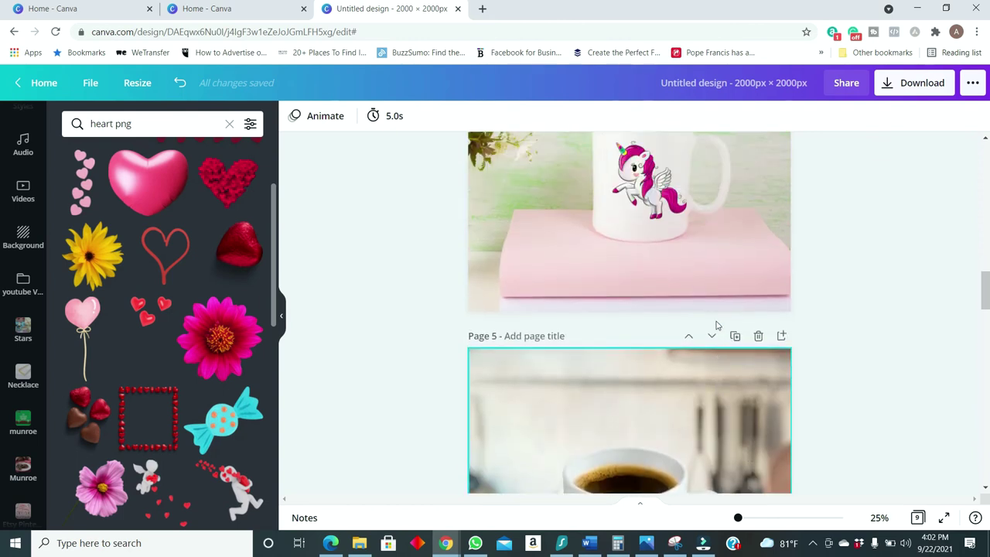
pyautogui.scroll(2, 706, 323)
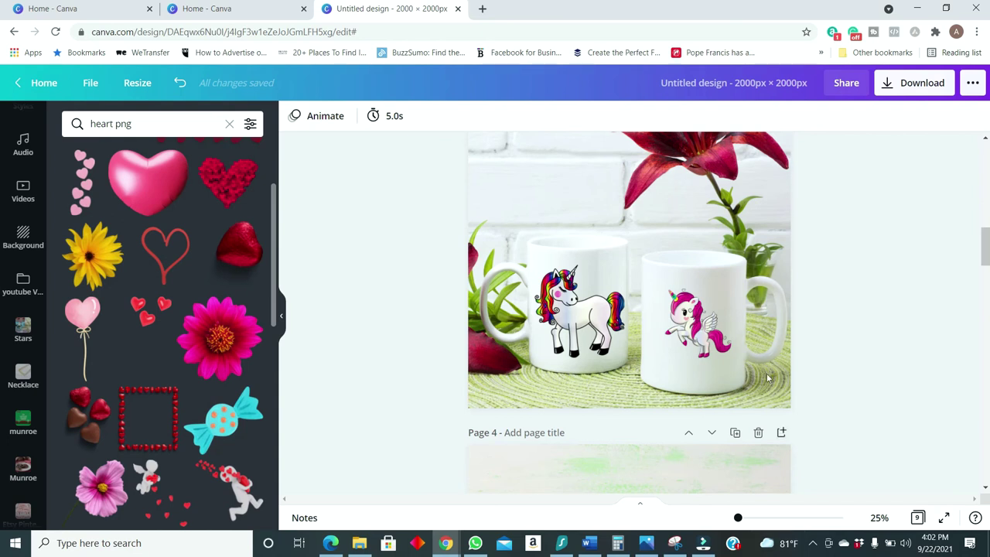
pyautogui.scroll(2, 795, 311)
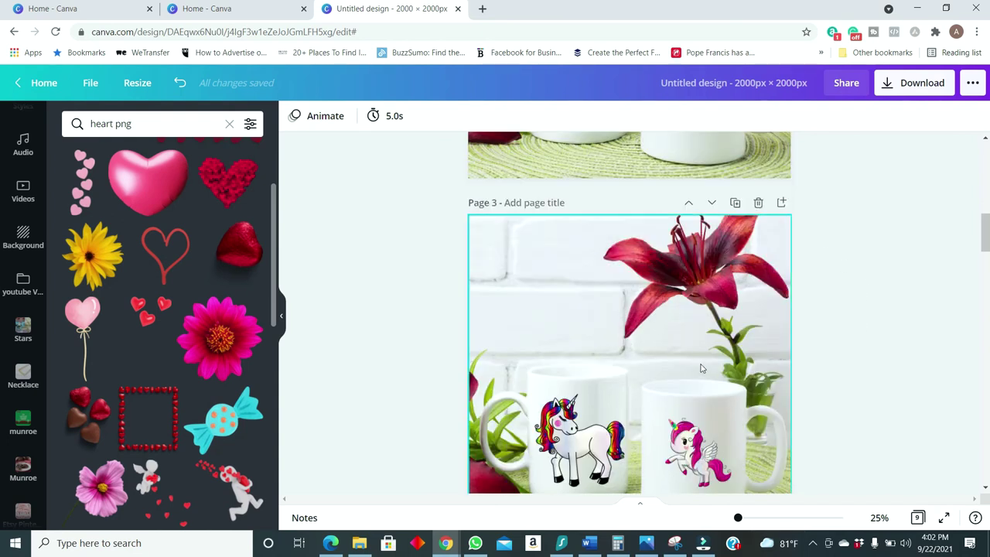
# Examine the unicorn, heart and flower mug mockups in page order from page 3 through page 9.
pyautogui.scroll(-3, 652, 353)
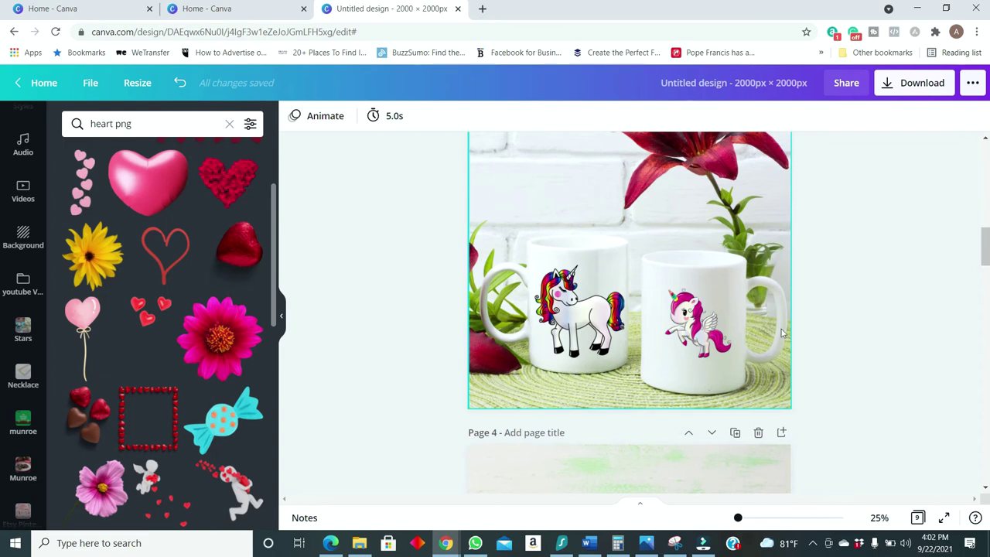
pyautogui.scroll(-2, 697, 375)
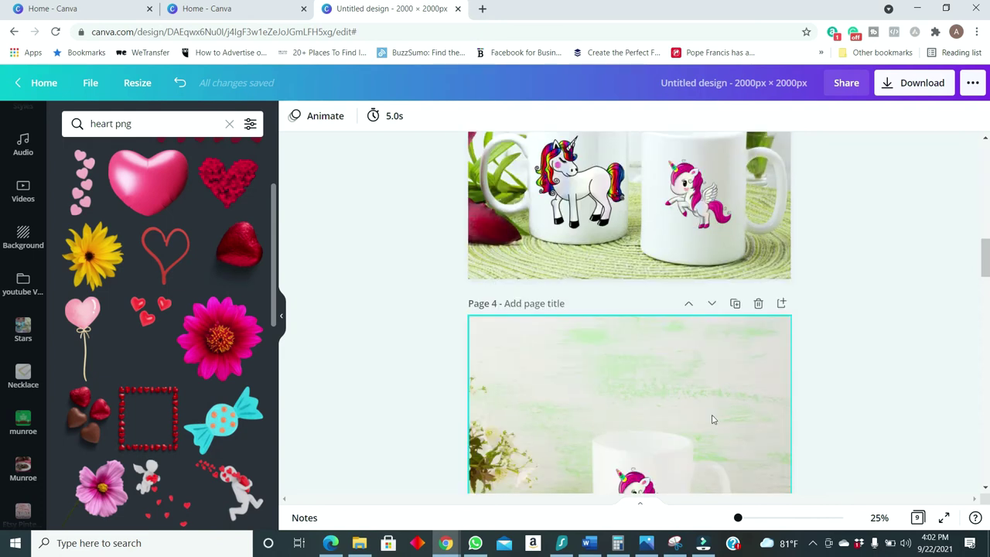
pyautogui.scroll(-3, 713, 419)
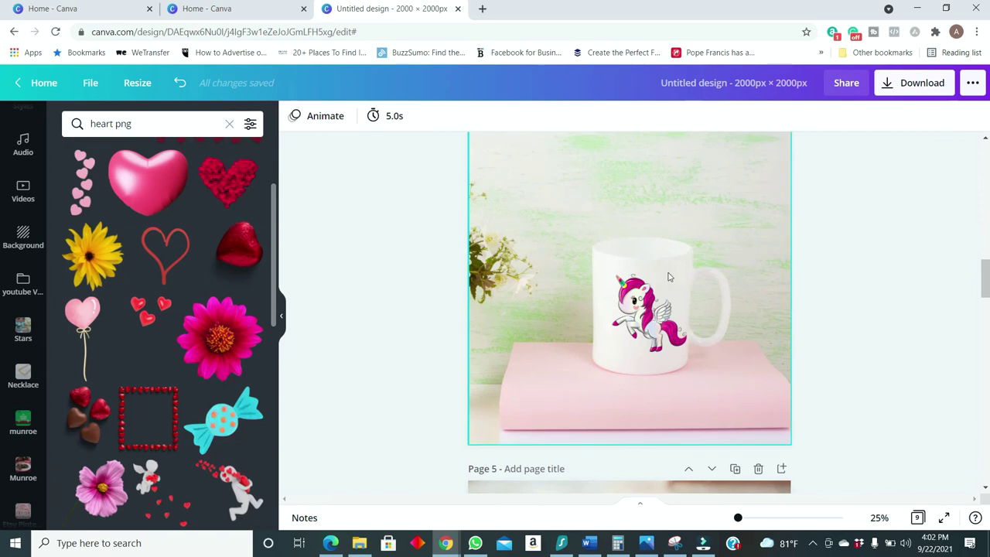
pyautogui.scroll(-2, 730, 316)
pyautogui.scroll(-8, 731, 313)
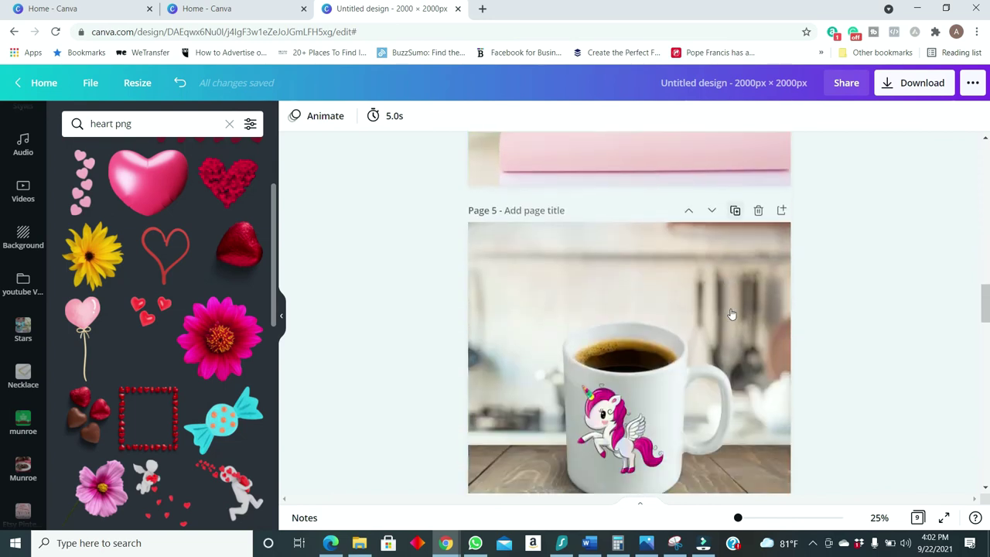
pyautogui.scroll(-7, 754, 413)
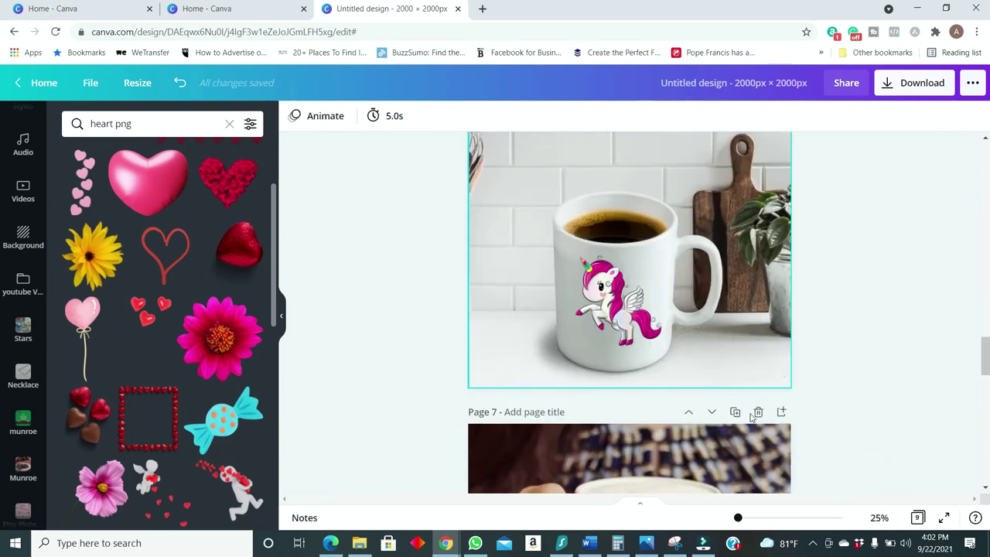
pyautogui.scroll(-7, 742, 410)
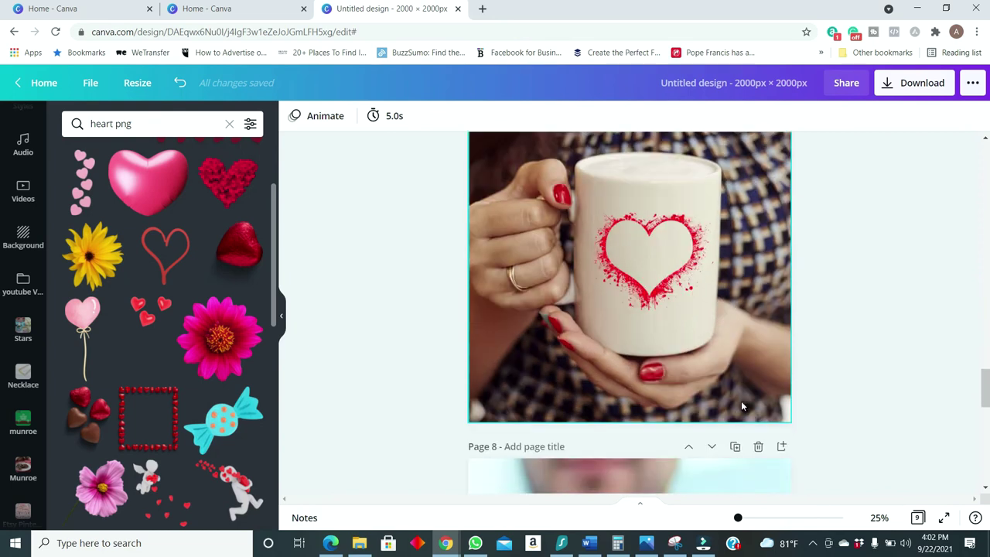
pyautogui.scroll(-4, 735, 406)
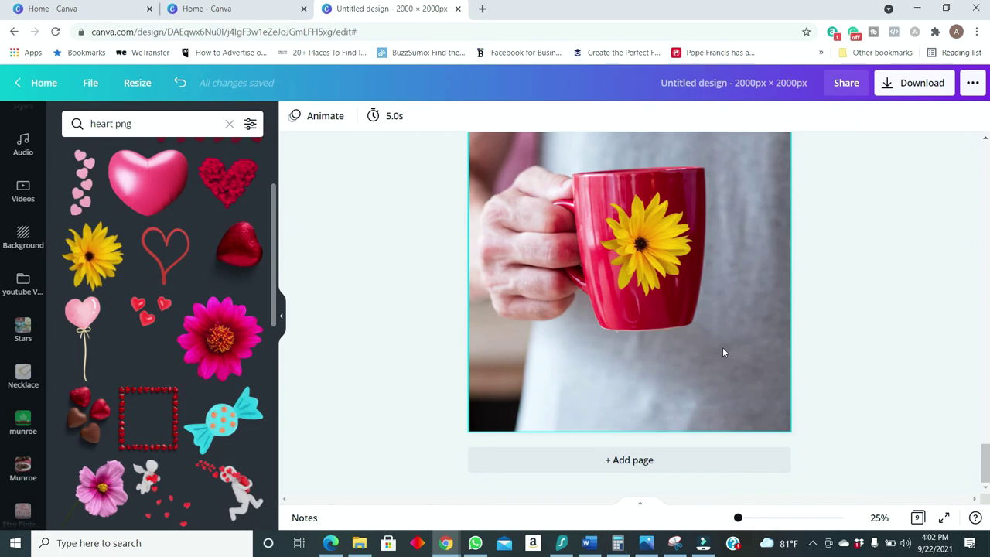
pyautogui.scroll(1, 740, 361)
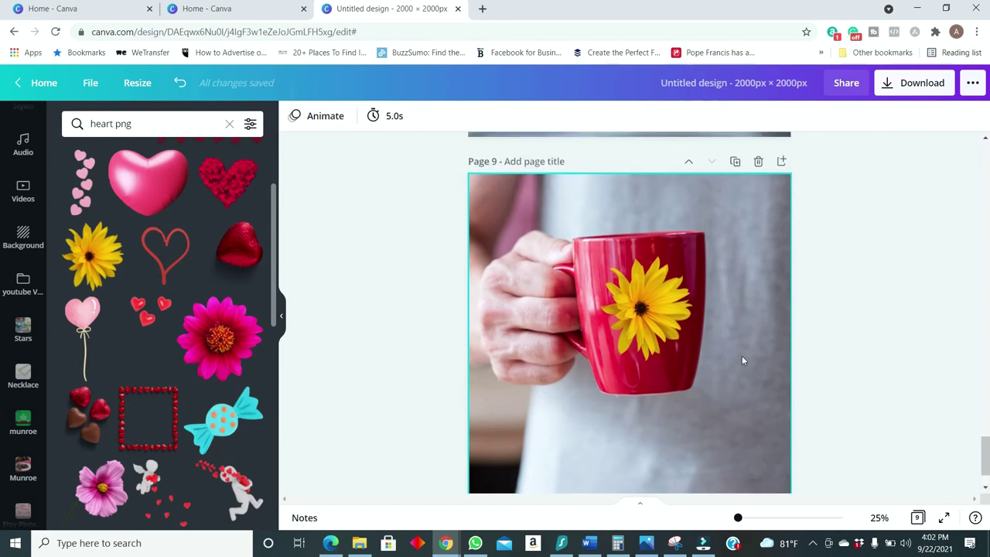